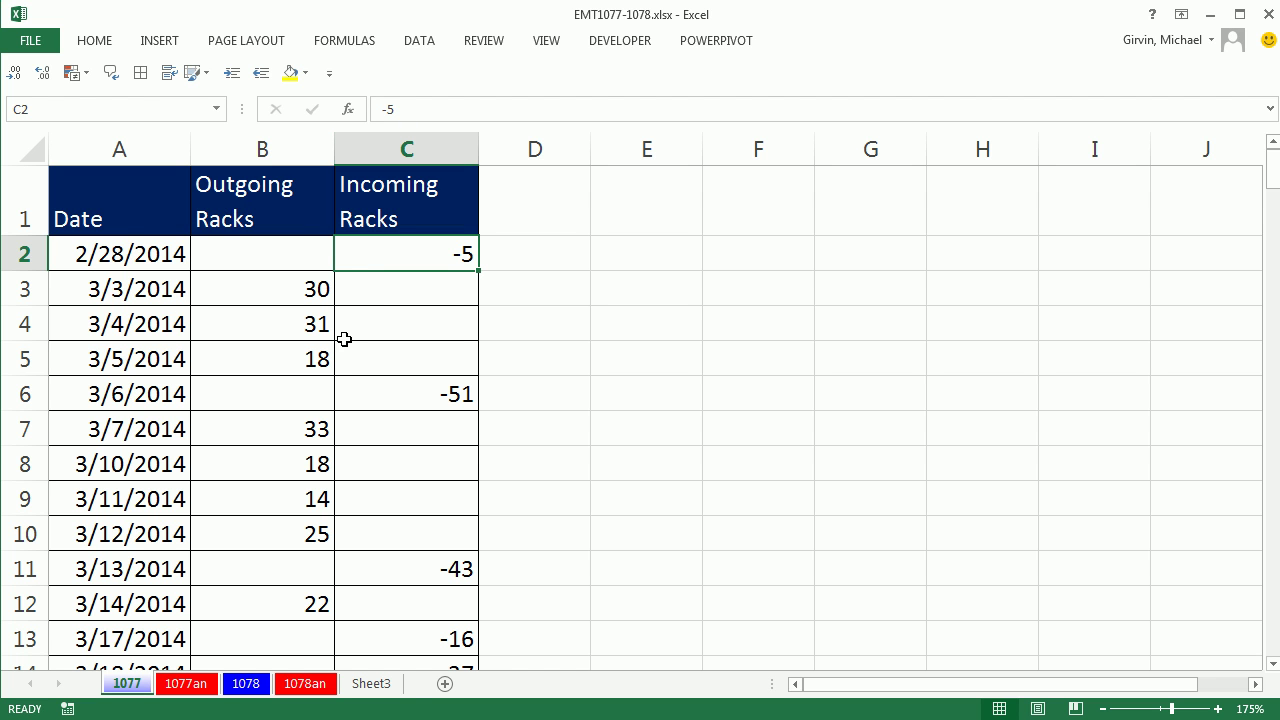
Set the Outgoing Racks value for 4/1/2014 in cell B24 to 15
scroll(344, 339, down, 5)
scroll(337, 343, down, 2)
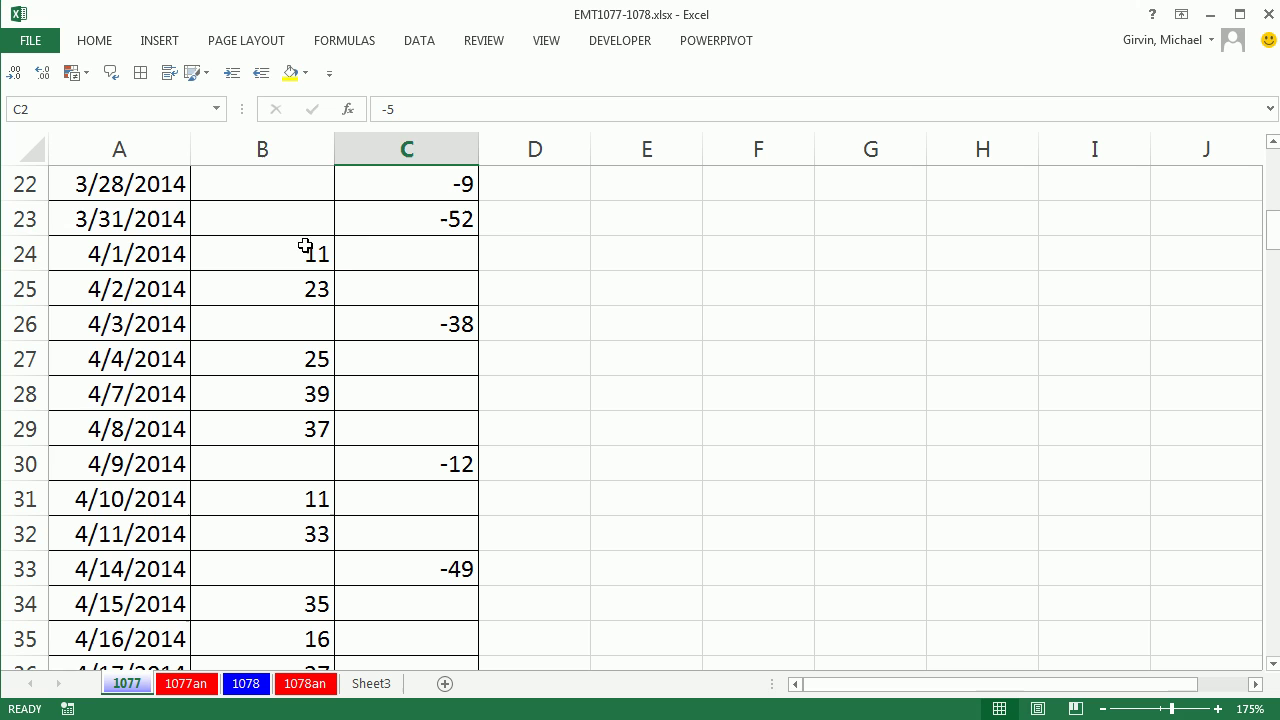
click(305, 250)
text(1)
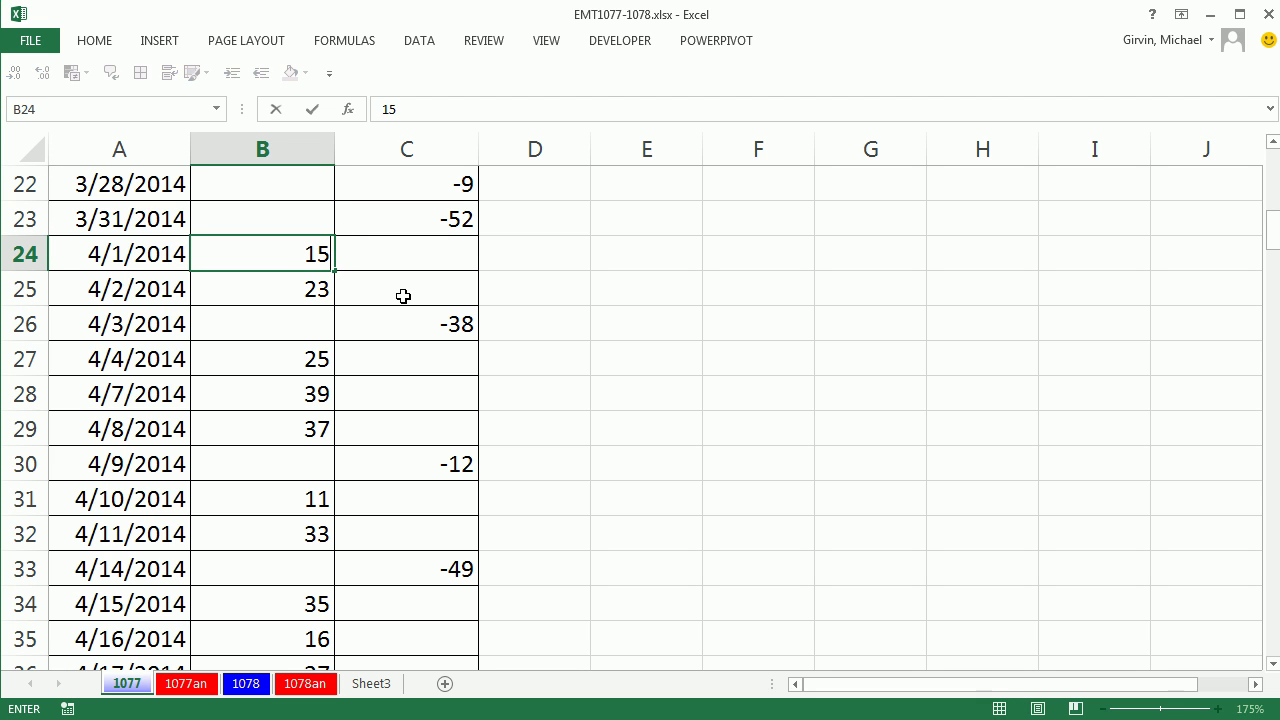
key(ctrl+Return)
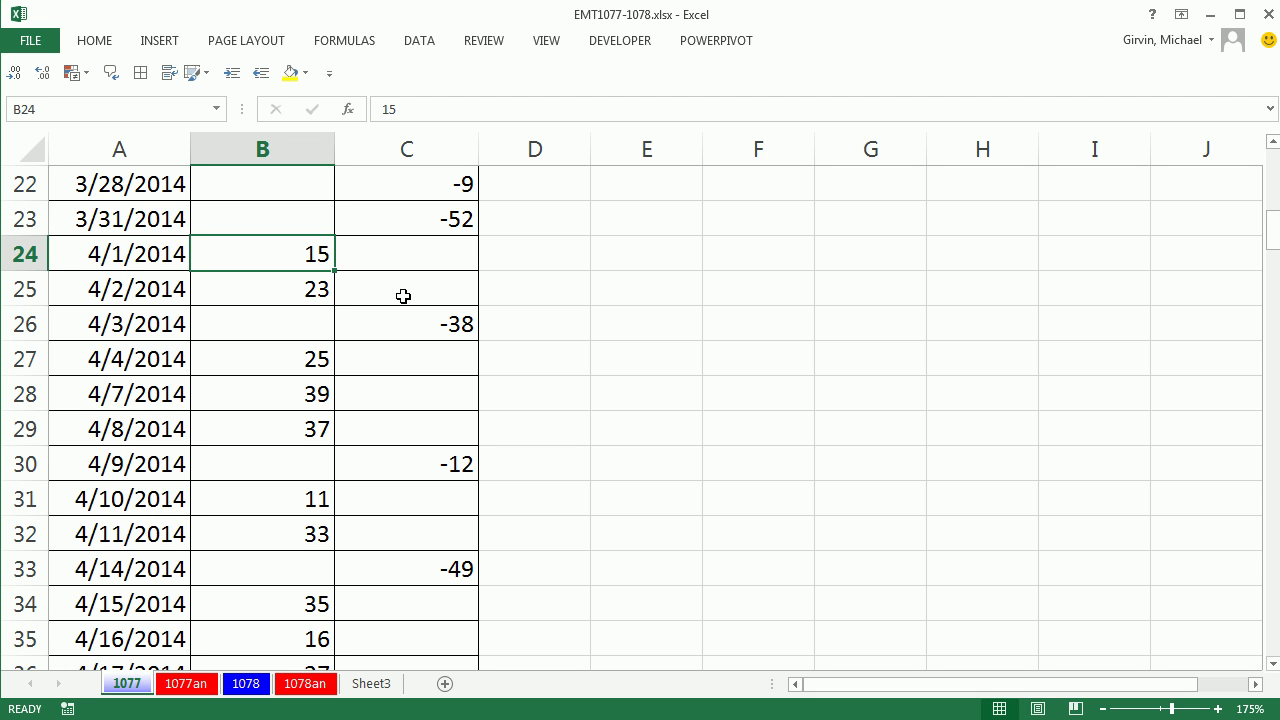
Examine the Outgoing and Incoming Racks totals below the last date and the daily entries above them
click(168, 289)
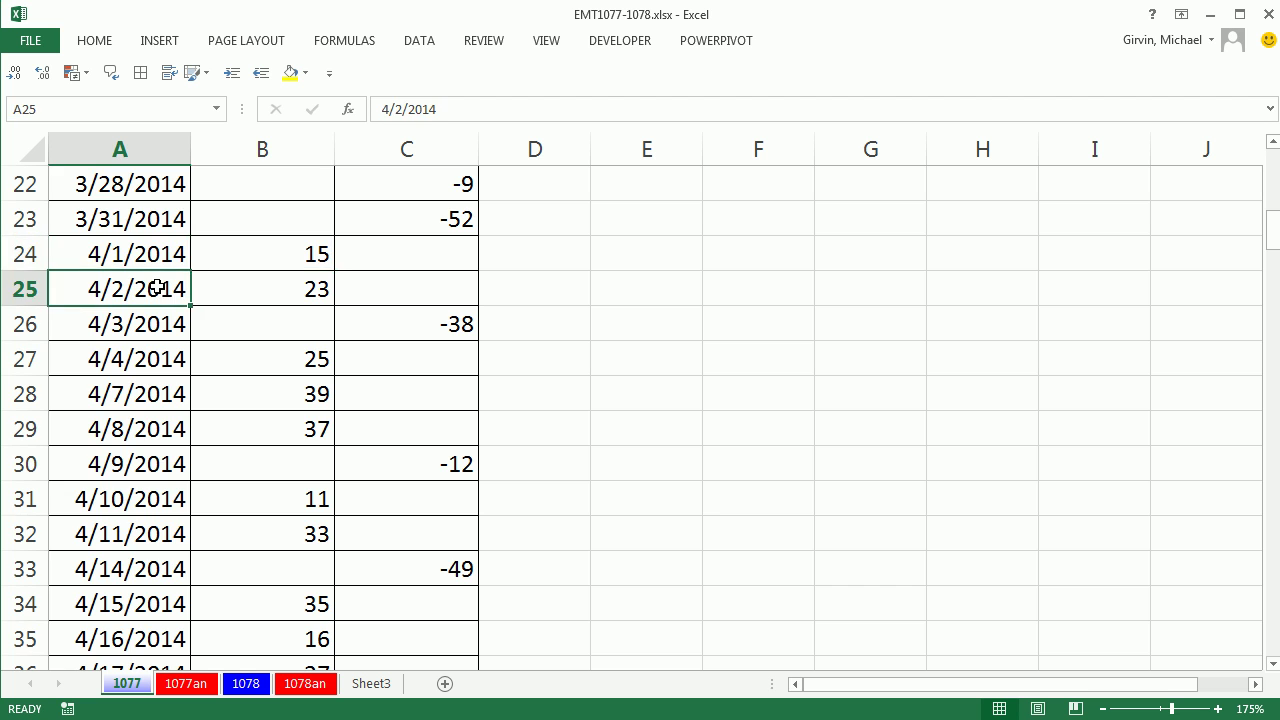
key(ctrl+Down)
scroll(286, 337, down, 3)
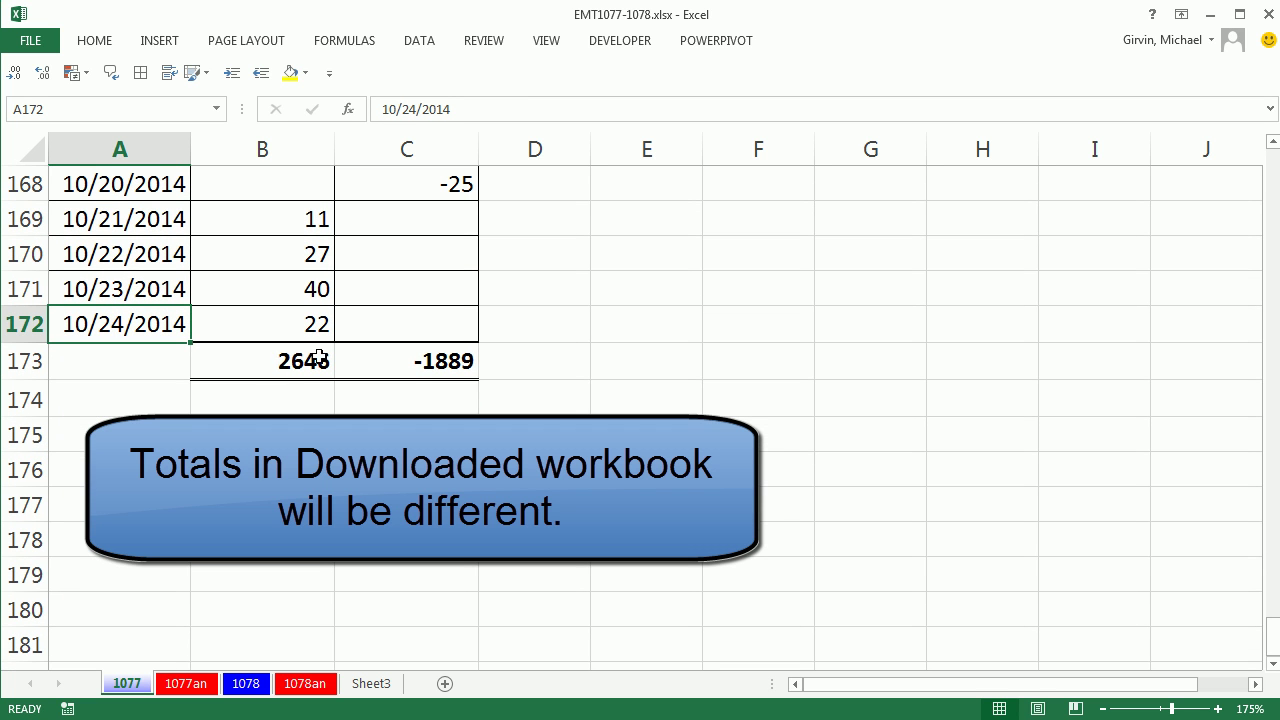
scroll(284, 362, up, 10)
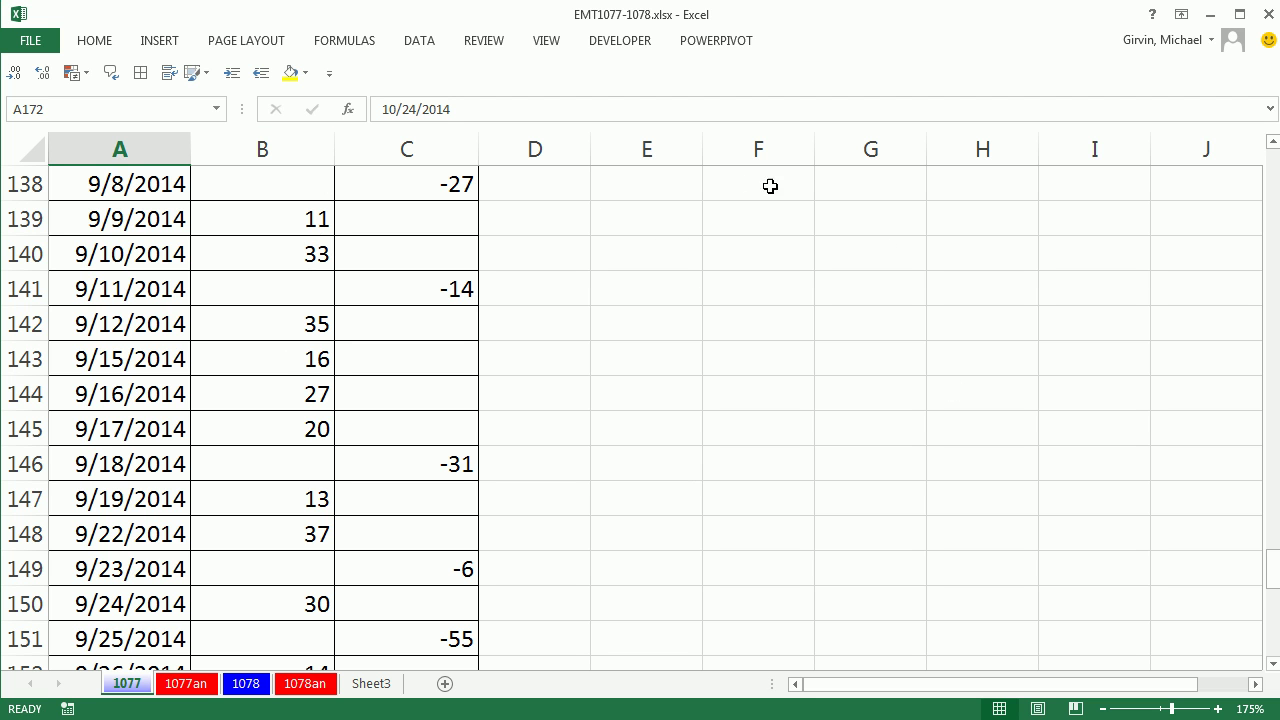
scroll(404, 380, down, 10)
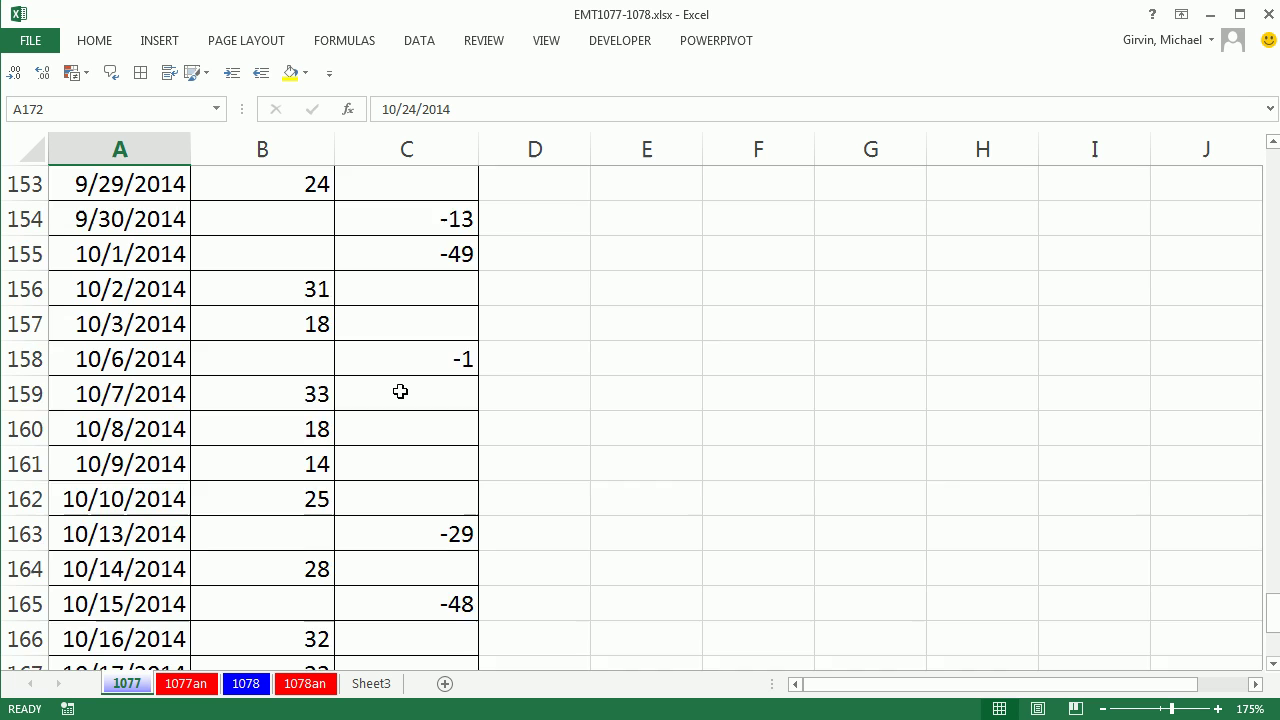
Select the Outgoing Racks total in B173 and open the Watch Window, placing it beside the data with the ribbon collapsed
click(323, 367)
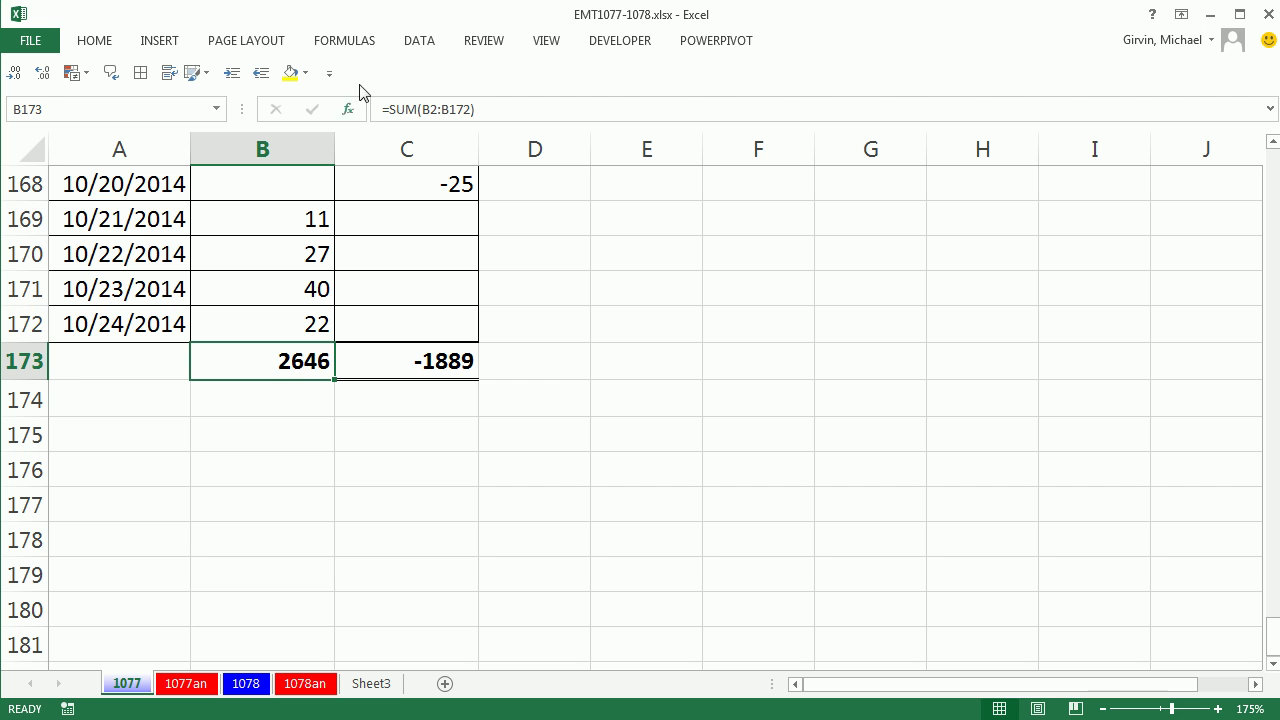
click(351, 45)
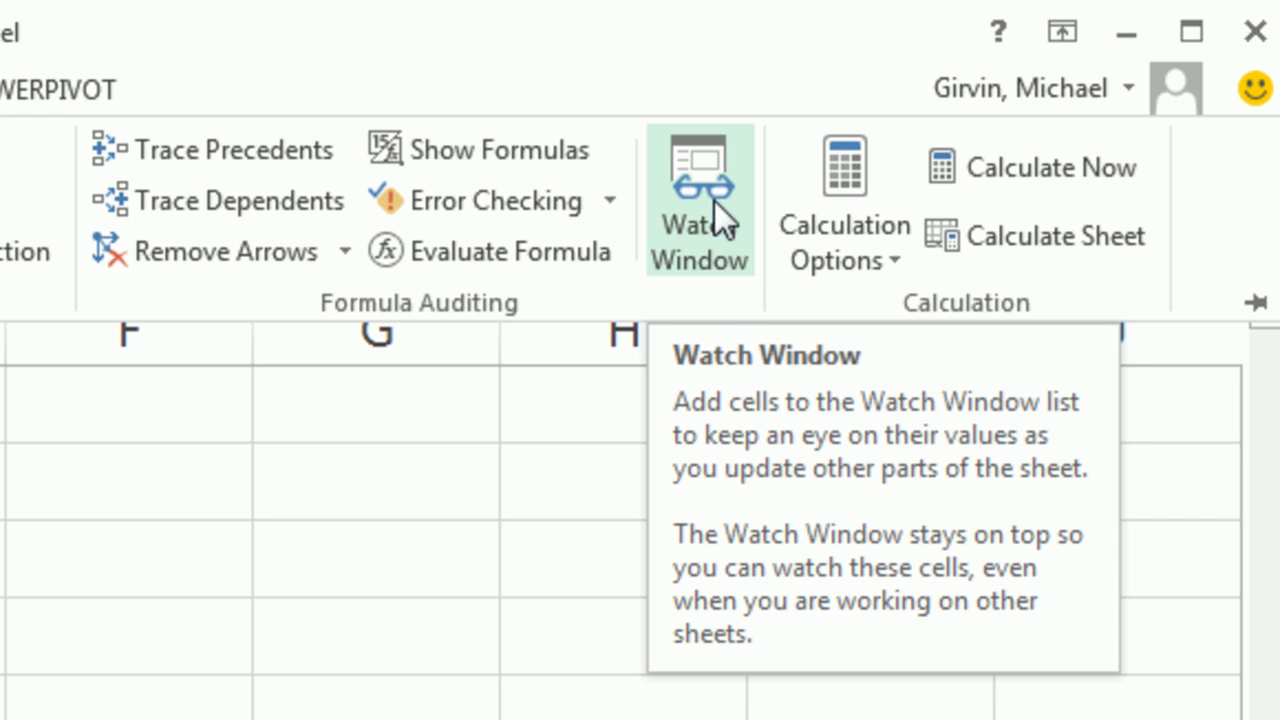
click(710, 242)
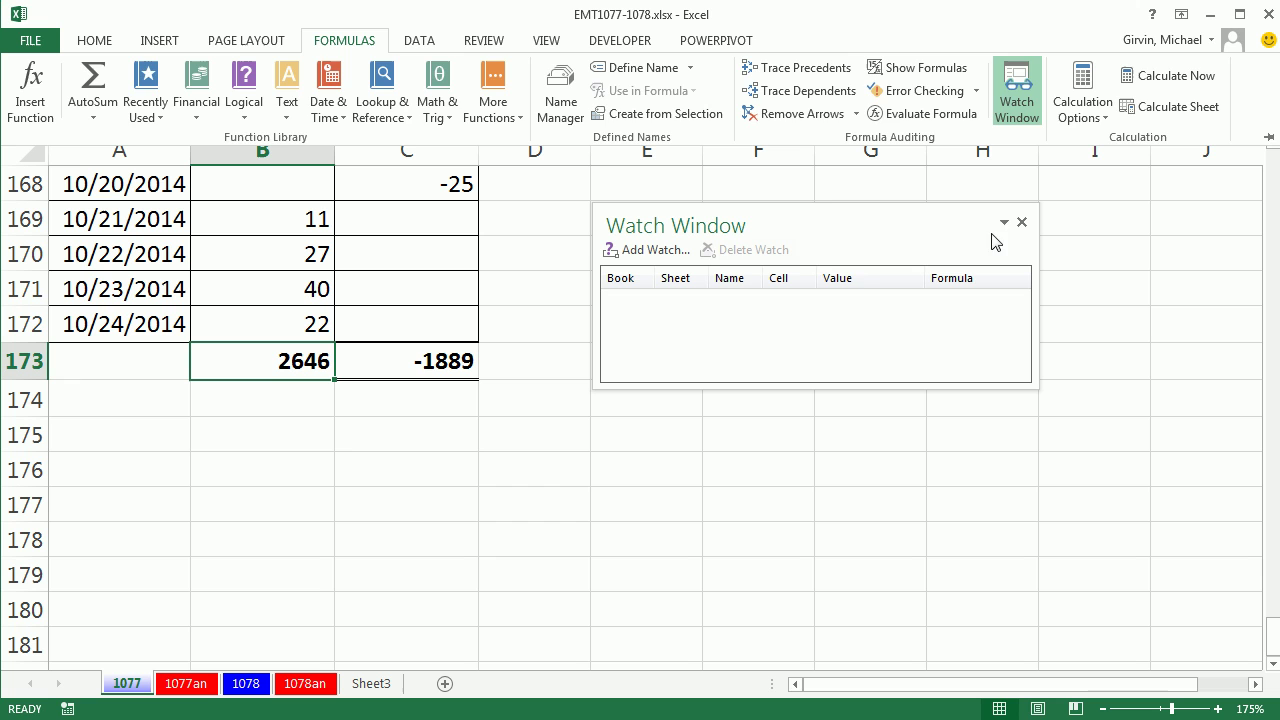
key(ctrl+F1)
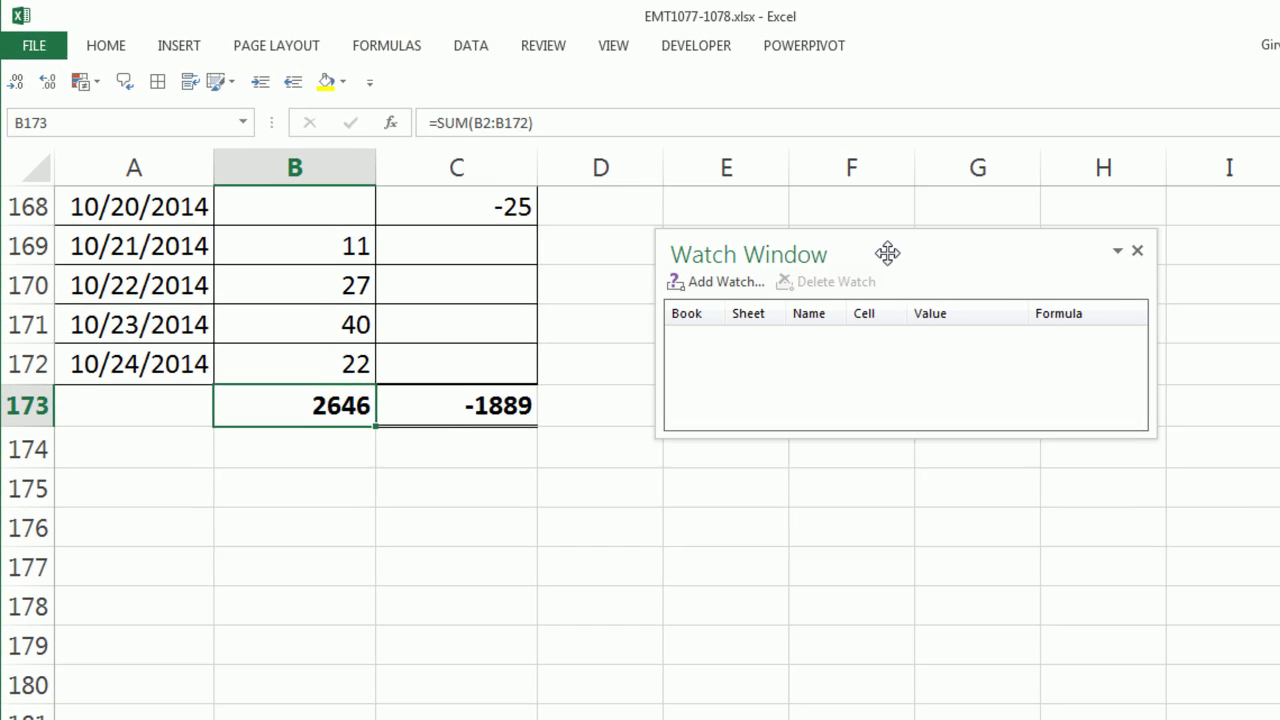
drag(792, 226, 730, 212)
drag(888, 258, 885, 257)
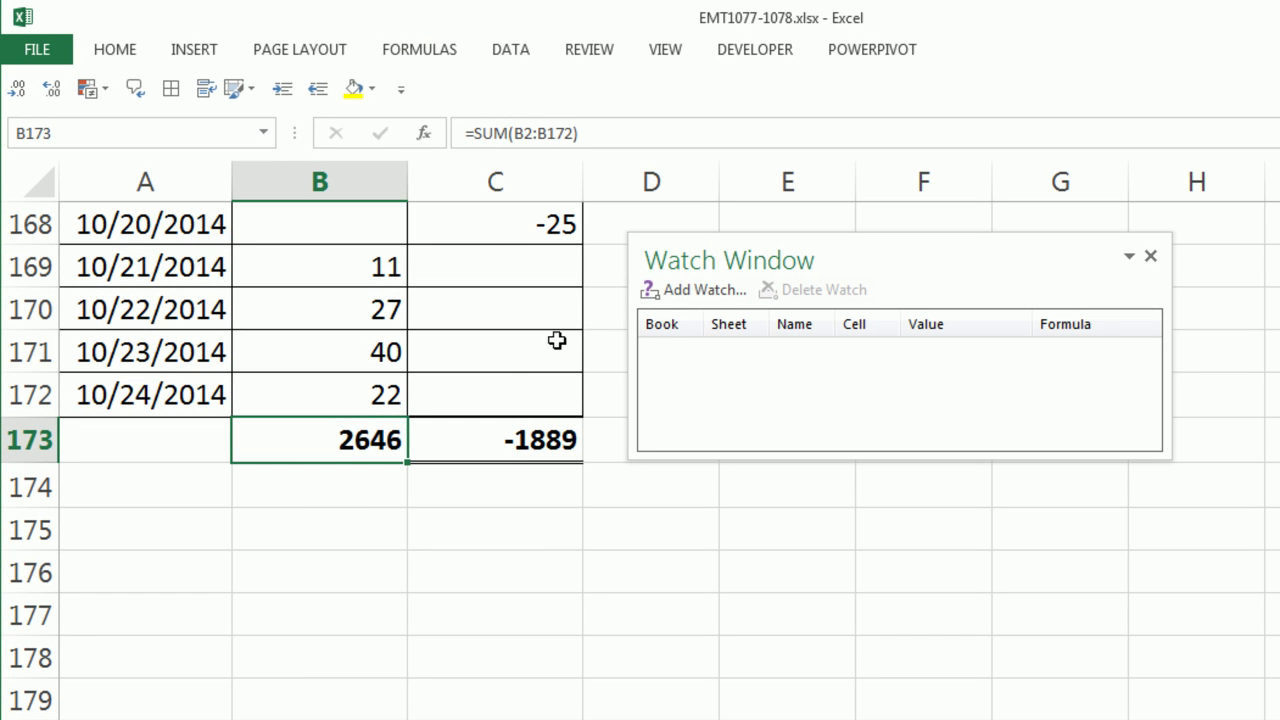
Add watches for the Outgoing Racks total in B173 and the Incoming Racks total in C173
click(688, 300)
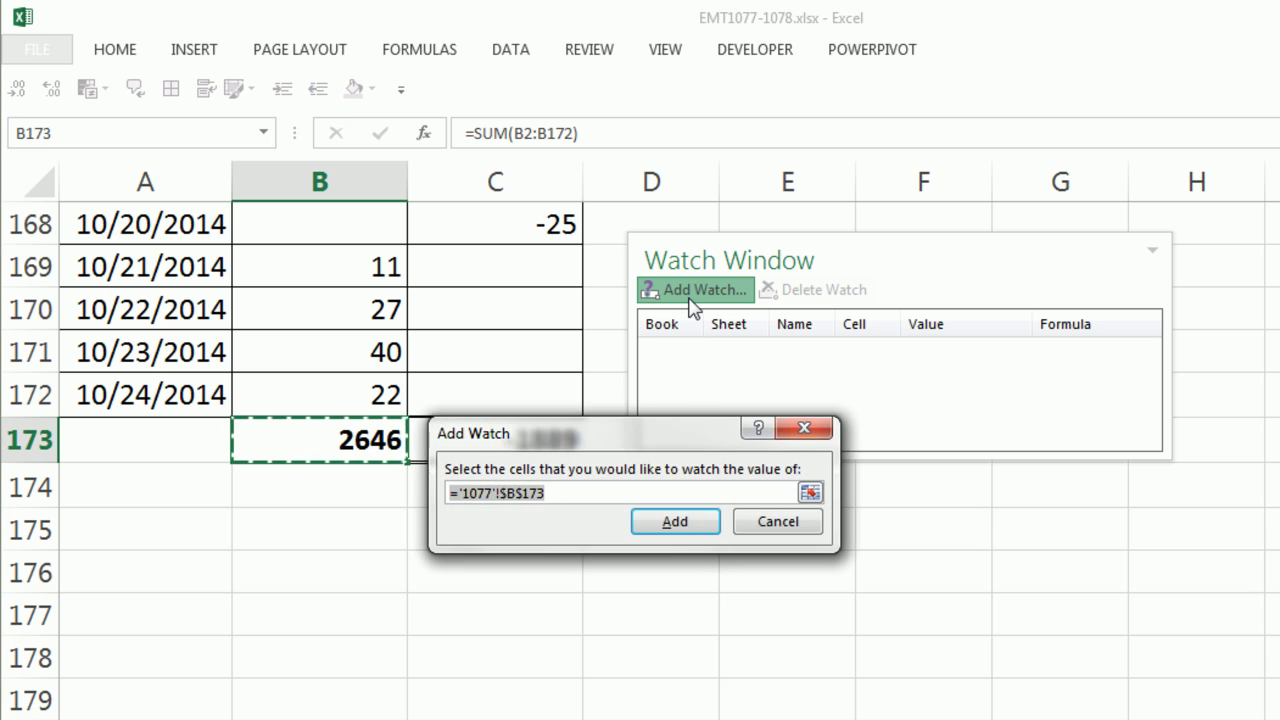
click(688, 522)
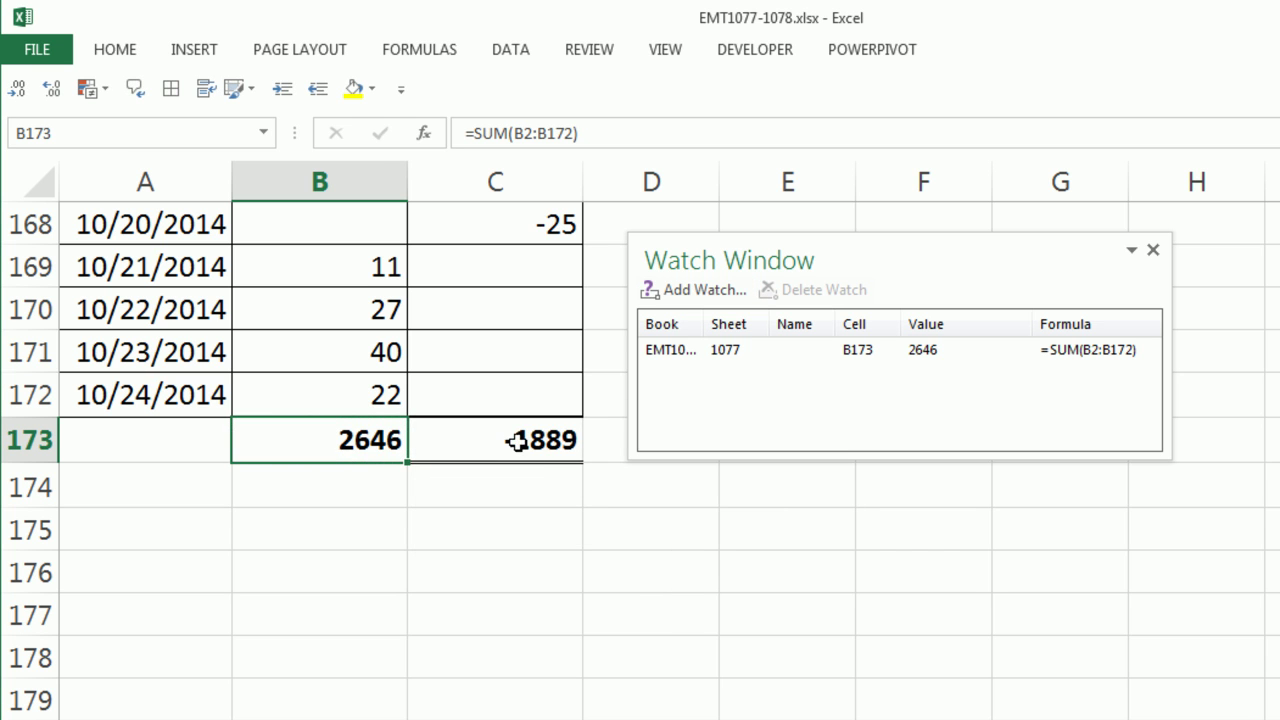
click(514, 443)
click(689, 297)
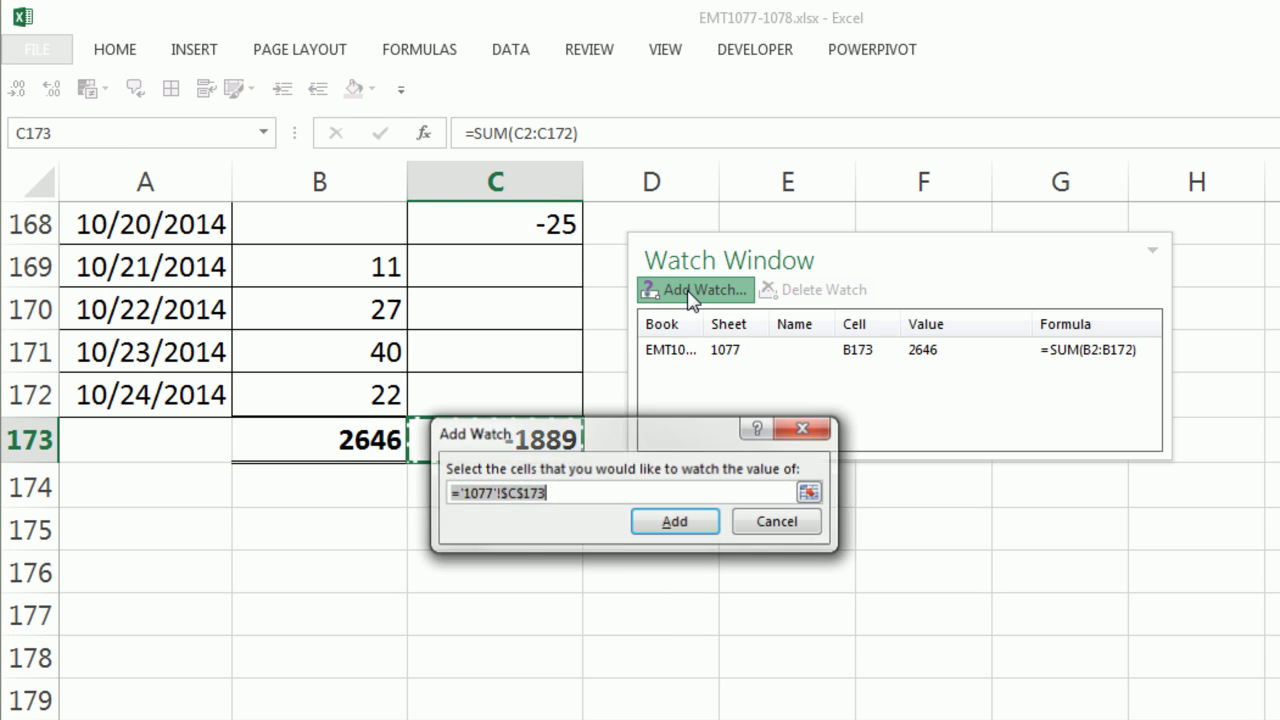
click(666, 524)
Widen the Watch Window and its Book column, and narrow the Value column to show the full file names and formulas
drag(1165, 389, 1228, 380)
drag(705, 328, 798, 336)
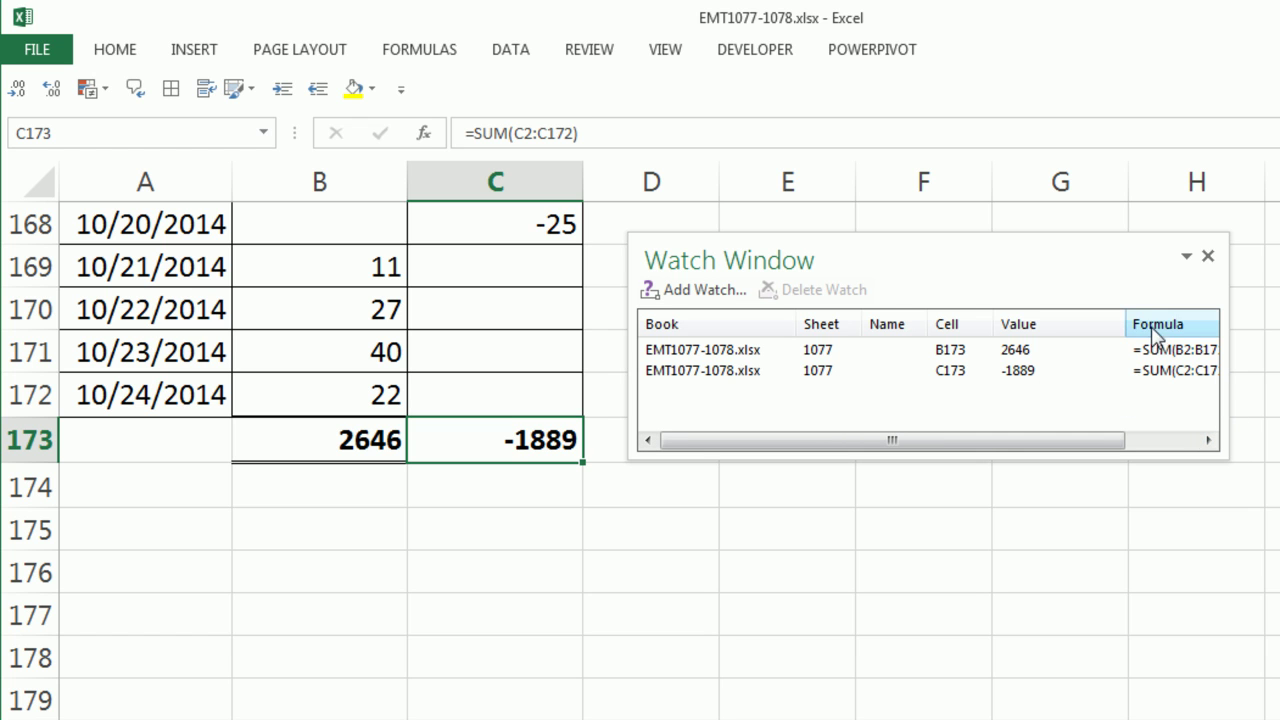
drag(1123, 323, 1092, 324)
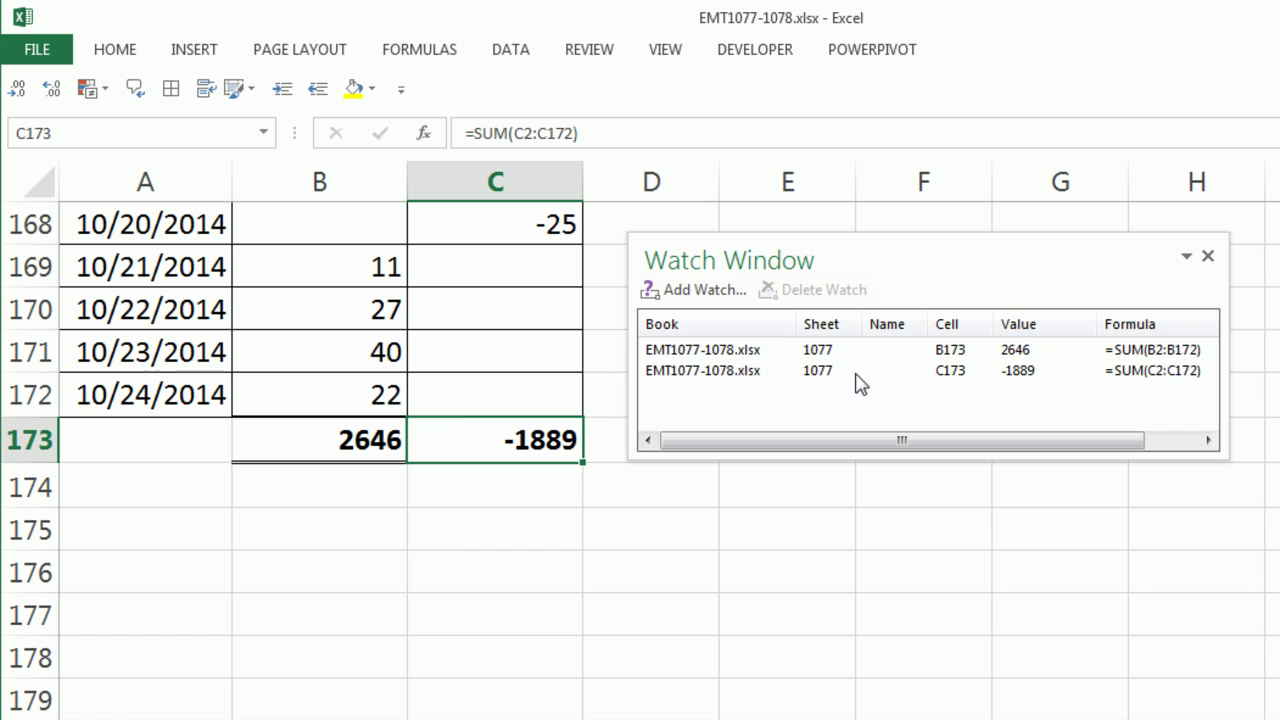
Set the Outgoing Racks value for 8/11/2014 in cell B118 to 22
click(783, 562)
scroll(457, 560, up, 18)
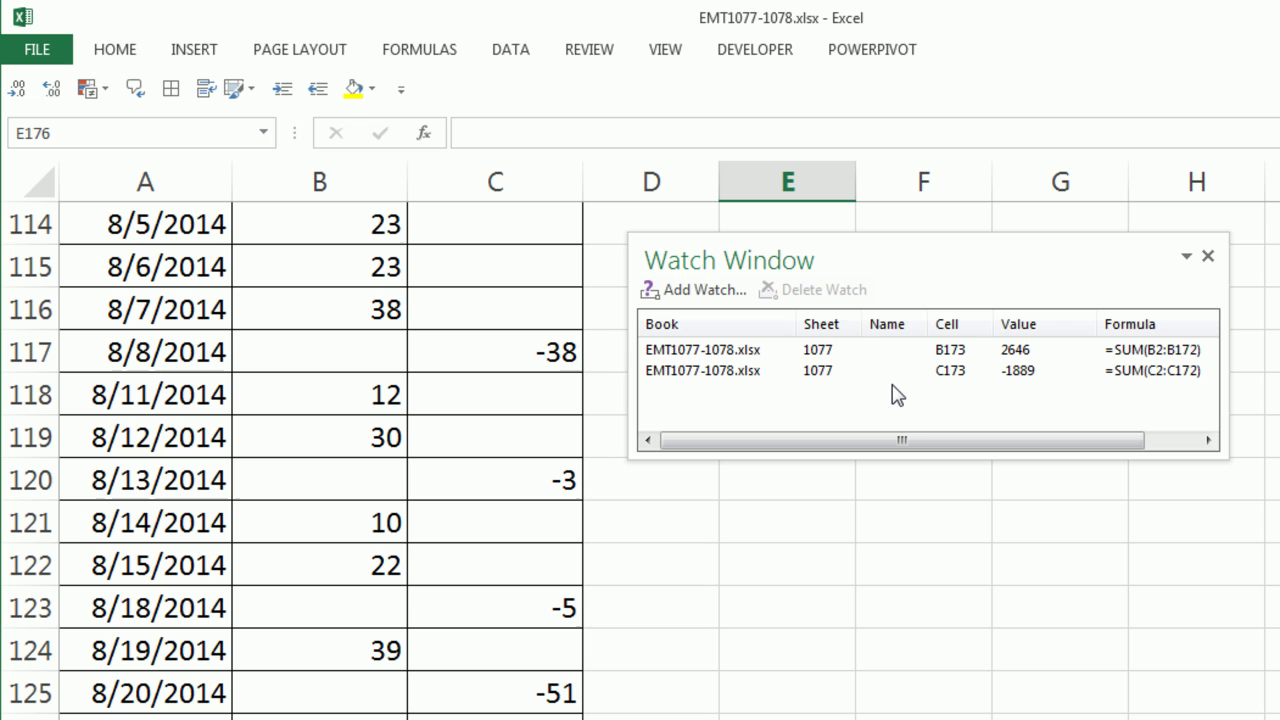
click(357, 399)
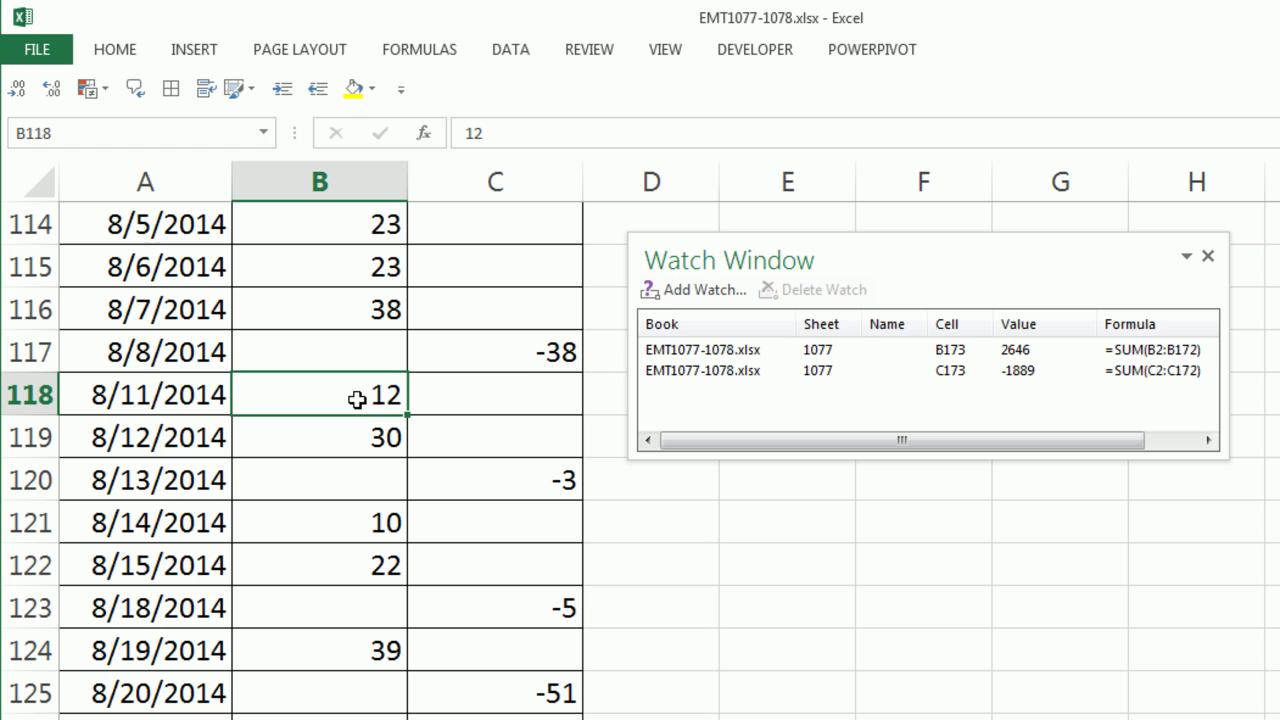
text(22)
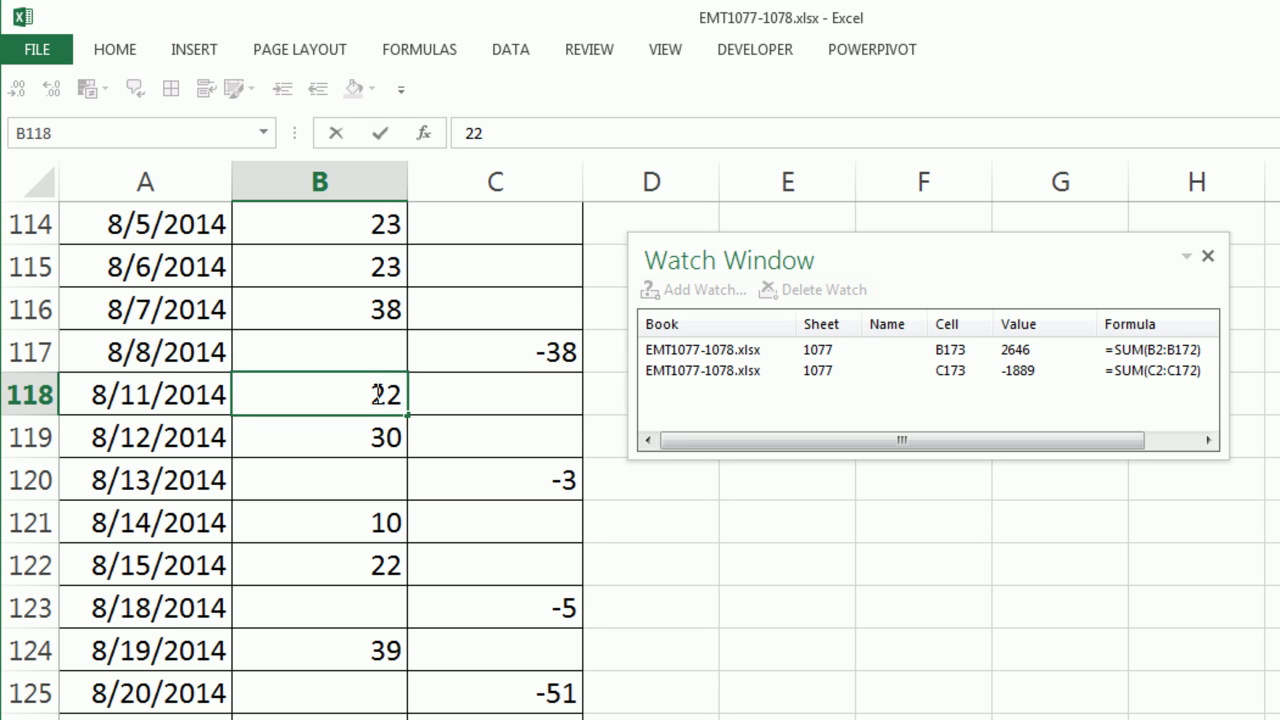
key(Return)
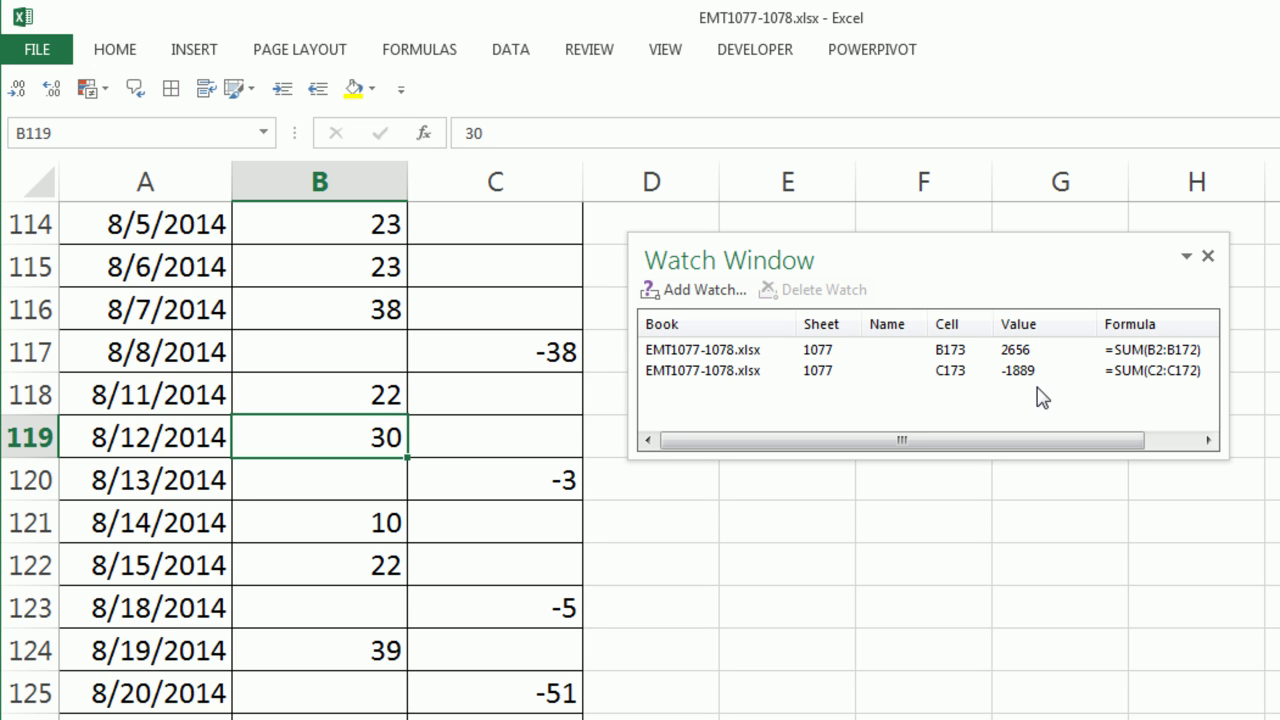
Set the Incoming Racks value for 8/8/2014 in cell C117 to -37
key(Up)
key(Up)
key(Right)
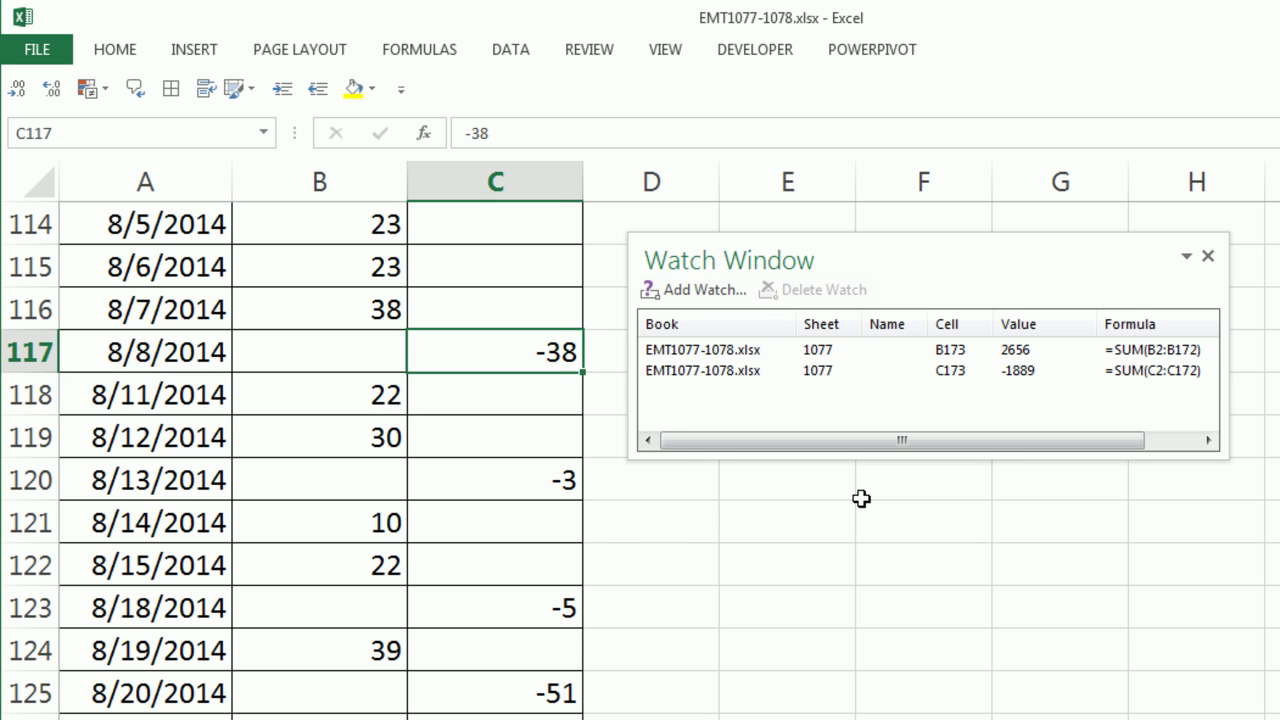
text(-3)
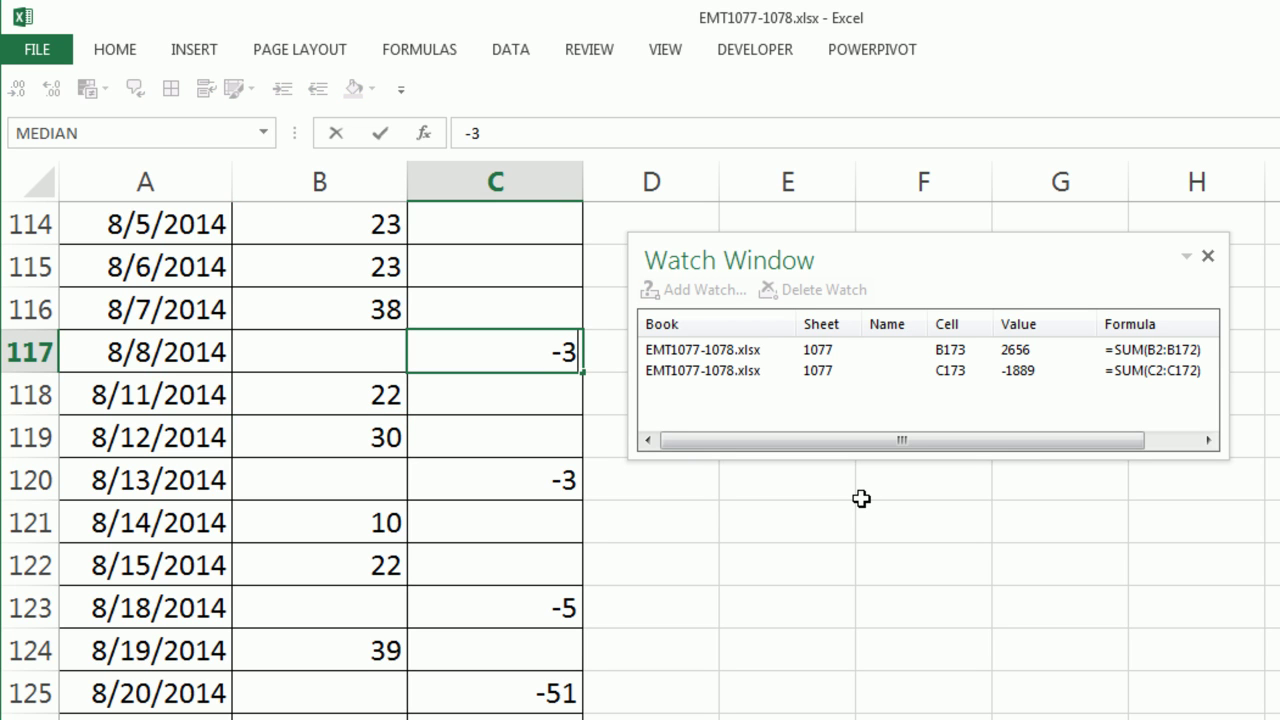
text(7)
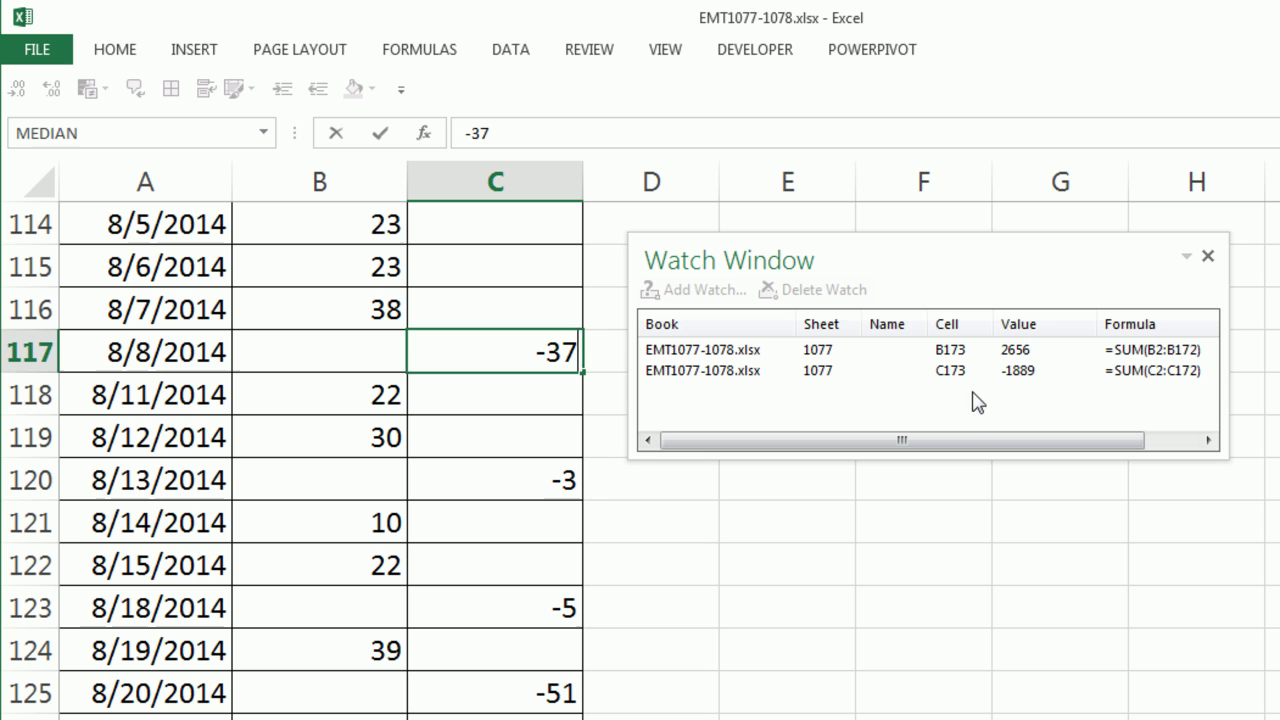
key(Return)
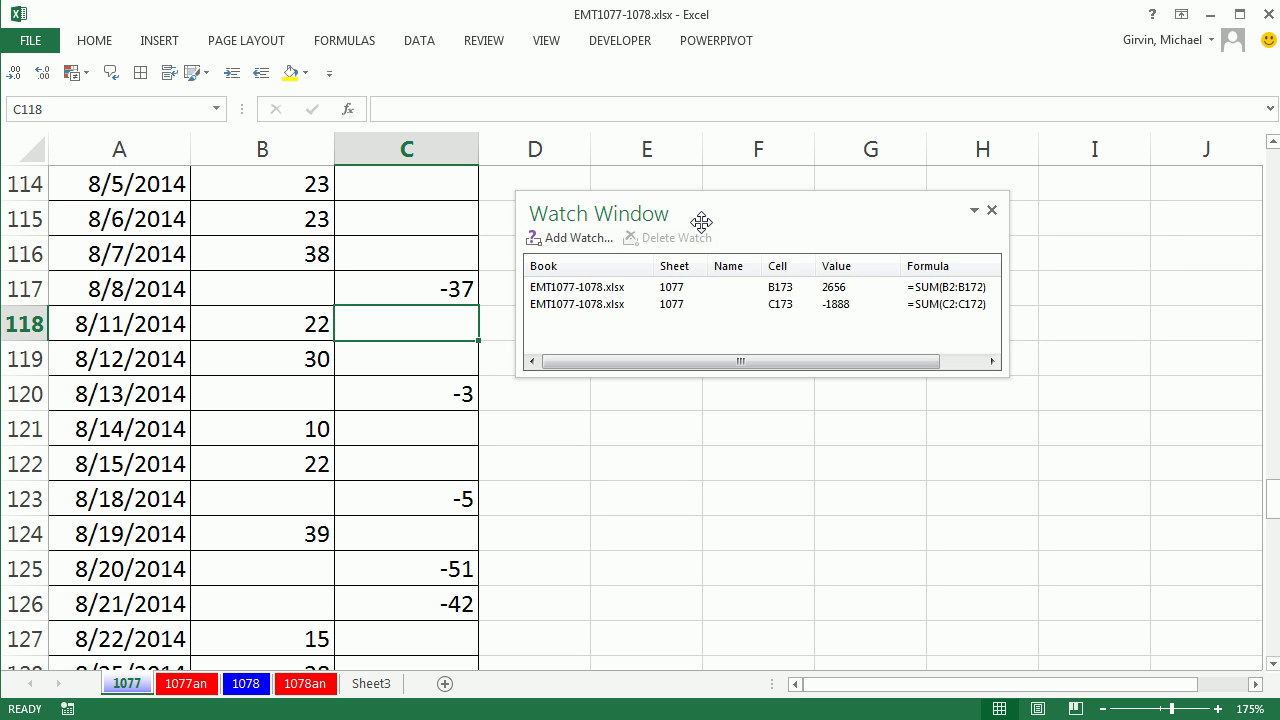
Dock the Watch Window above the formula bar and check the watched totals from sheets 1077 and 1078
drag(701, 217, 300, 72)
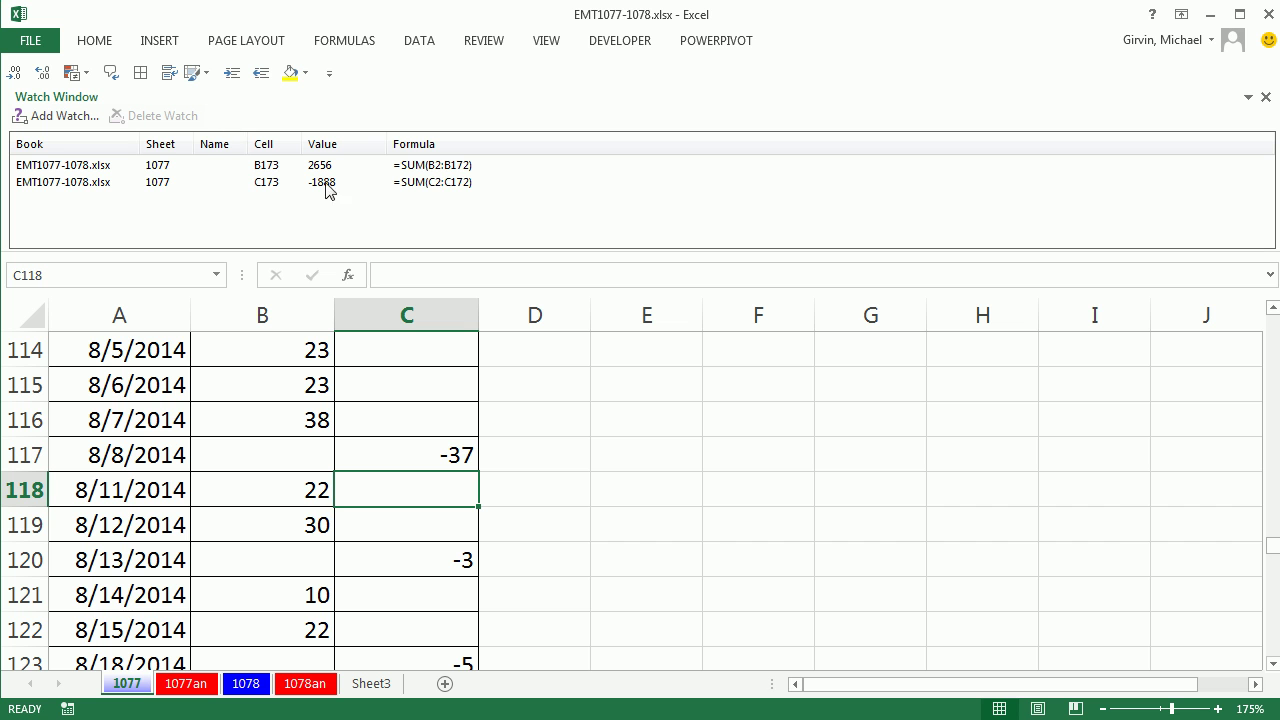
scroll(338, 400, down, 4)
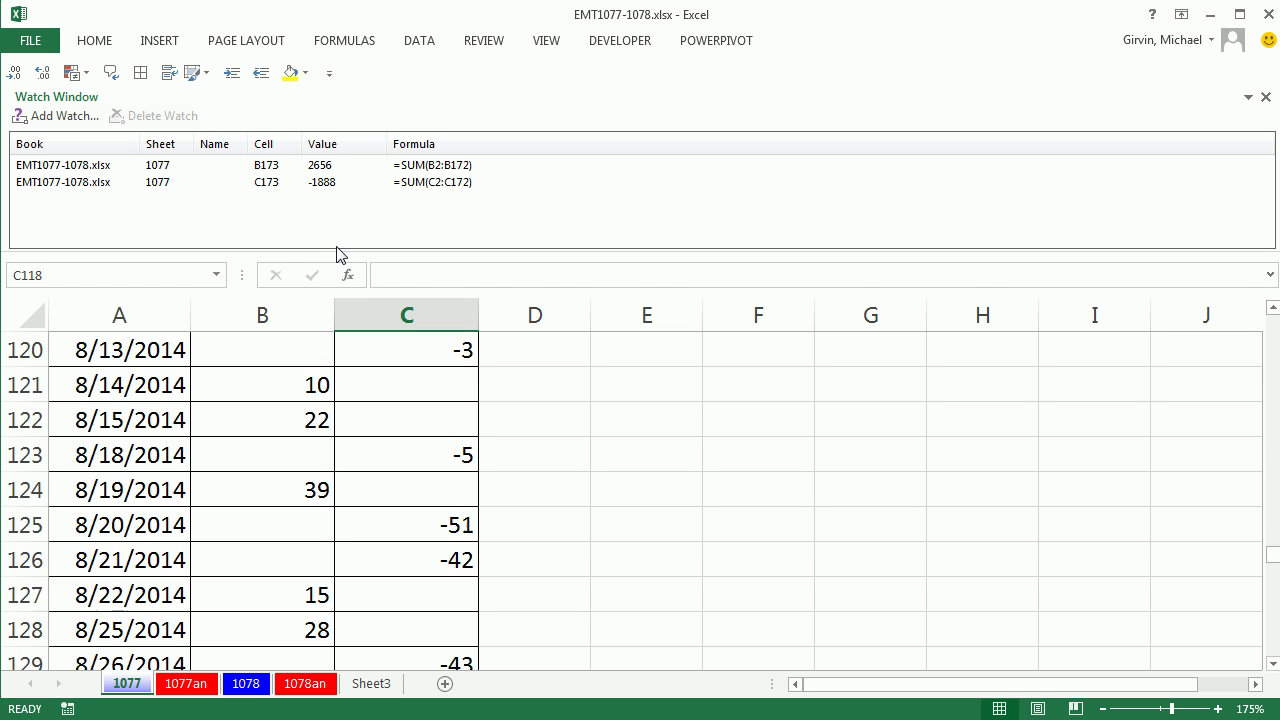
click(260, 690)
click(127, 690)
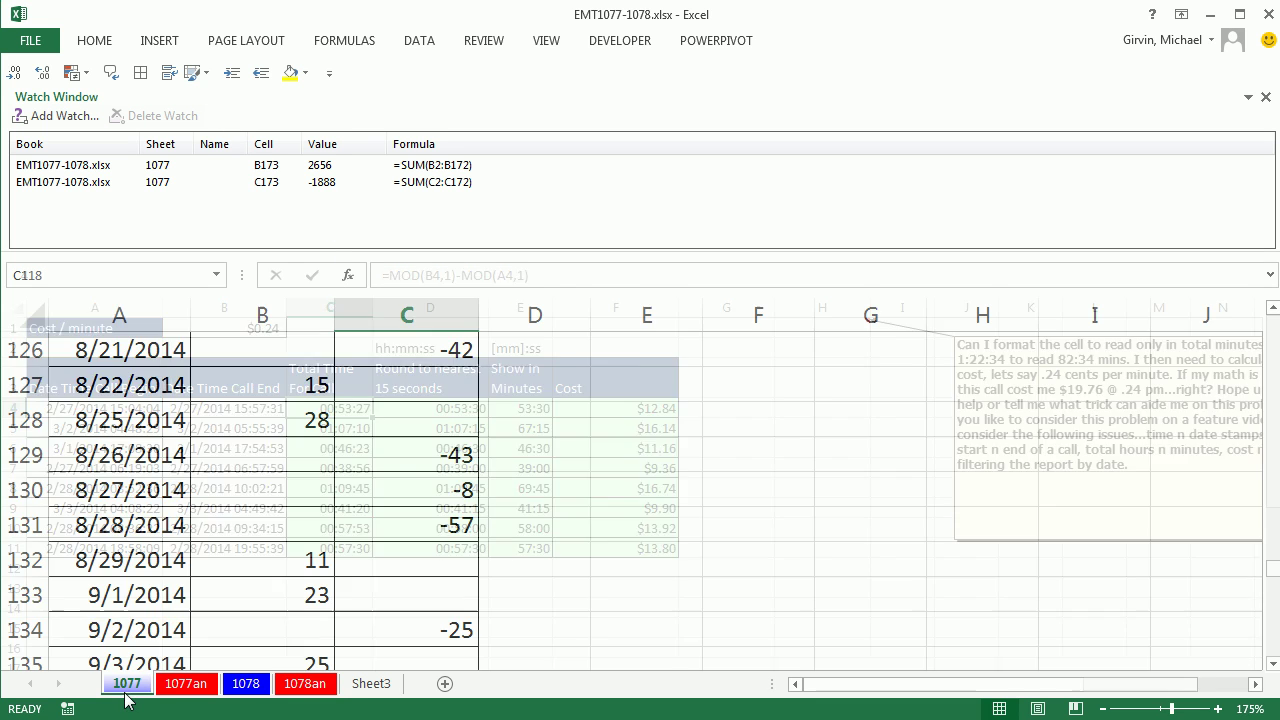
click(246, 684)
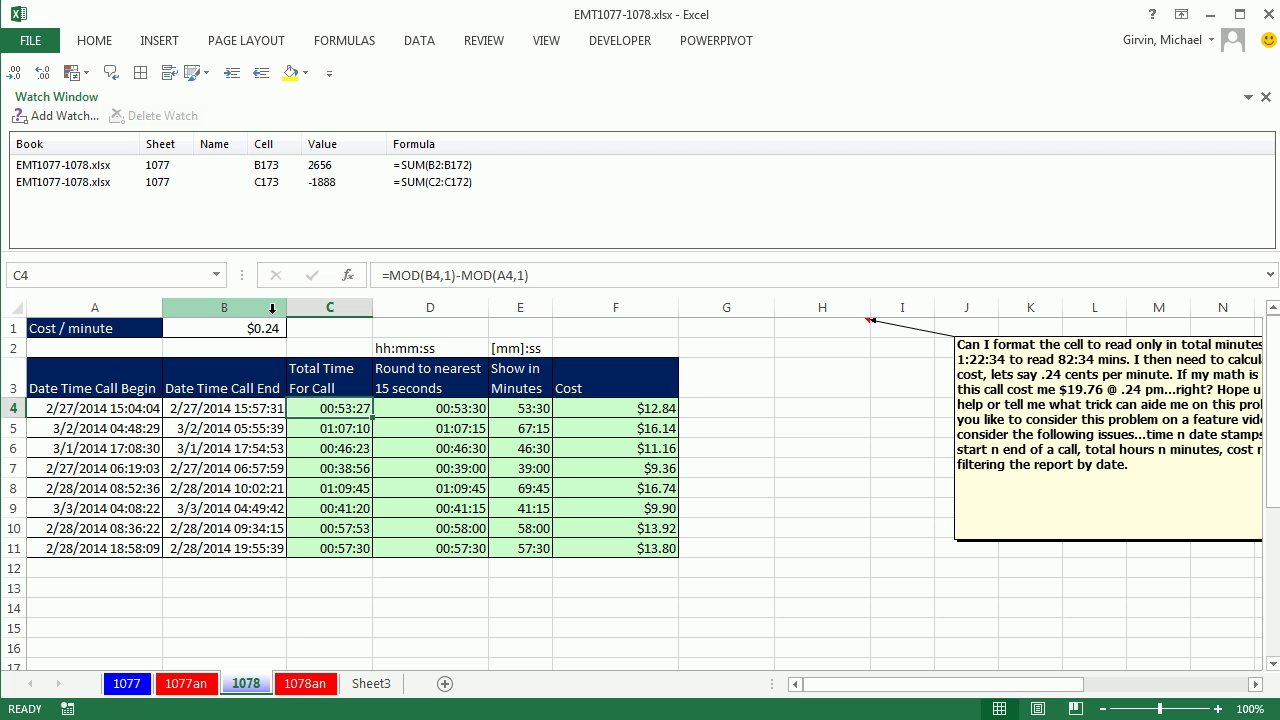
Create a new blank workbook and return to sheet 1077 of EMT1077-1078.xlsx
key(ctrl+n)
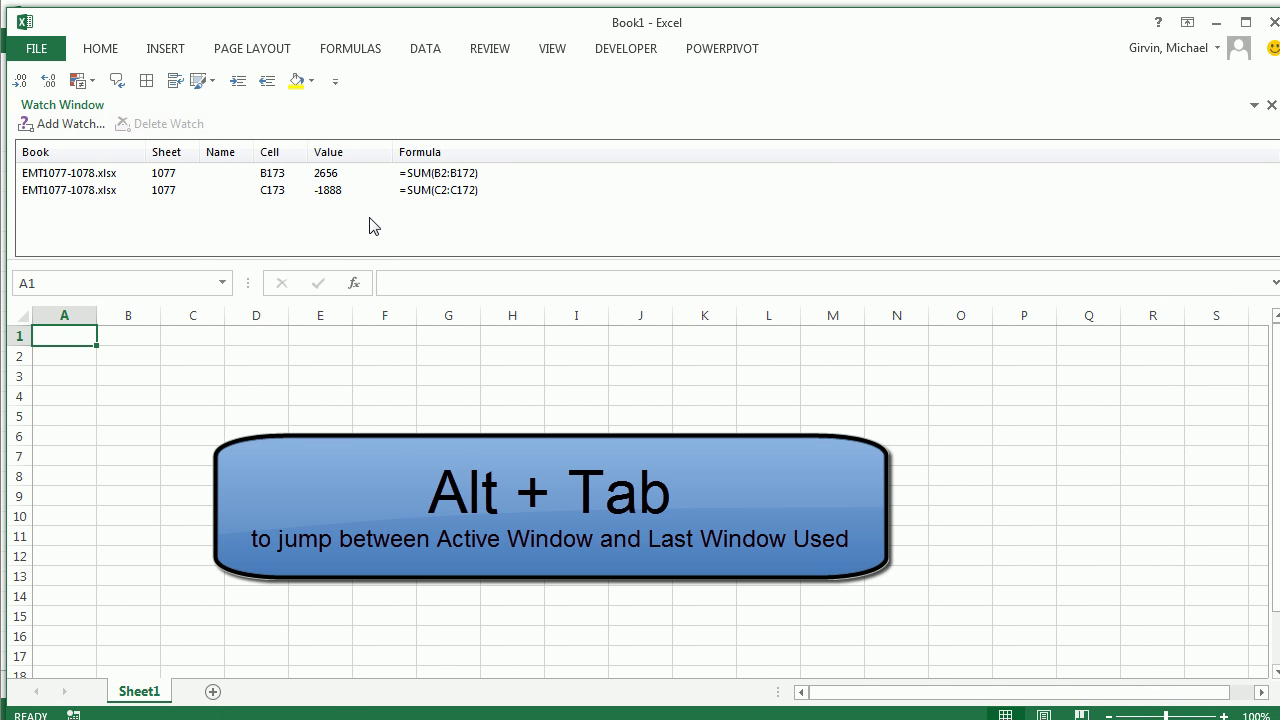
key(alt+Tab)
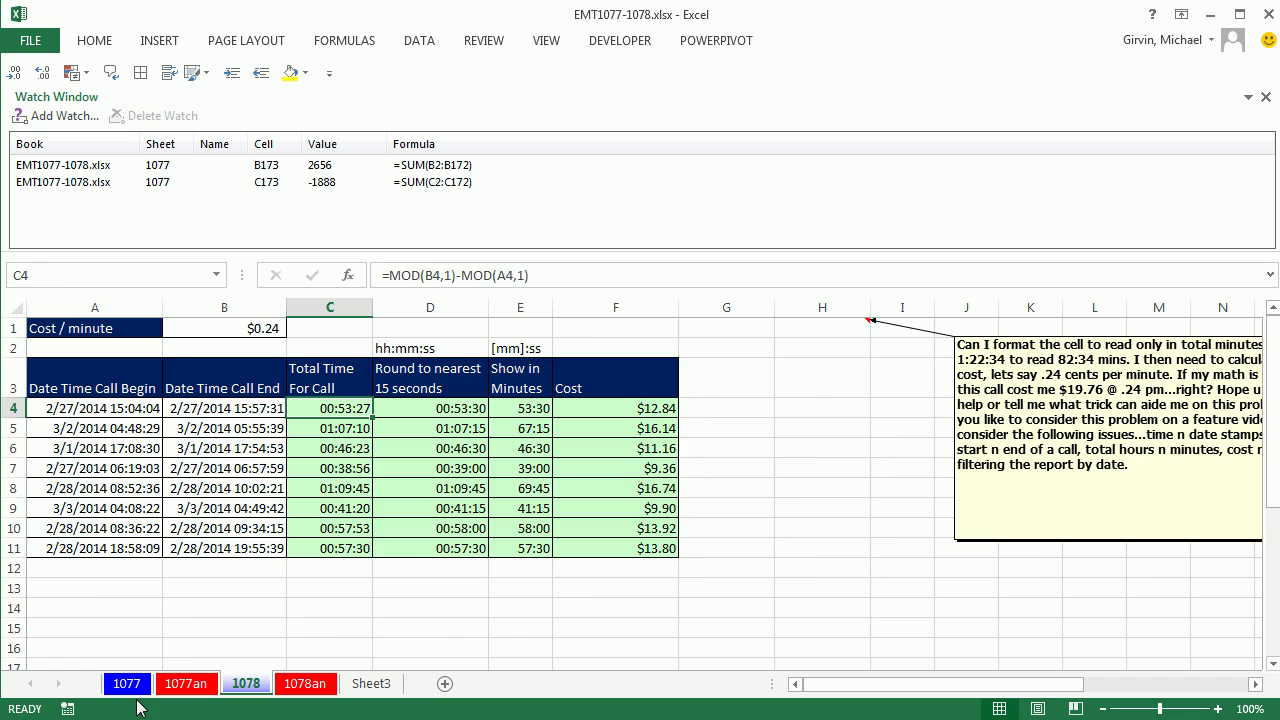
click(128, 684)
Start a formula across B142:B145 on sheet 1077 that references cell A1 on Sheet1 of Book1
scroll(206, 411, down, 4)
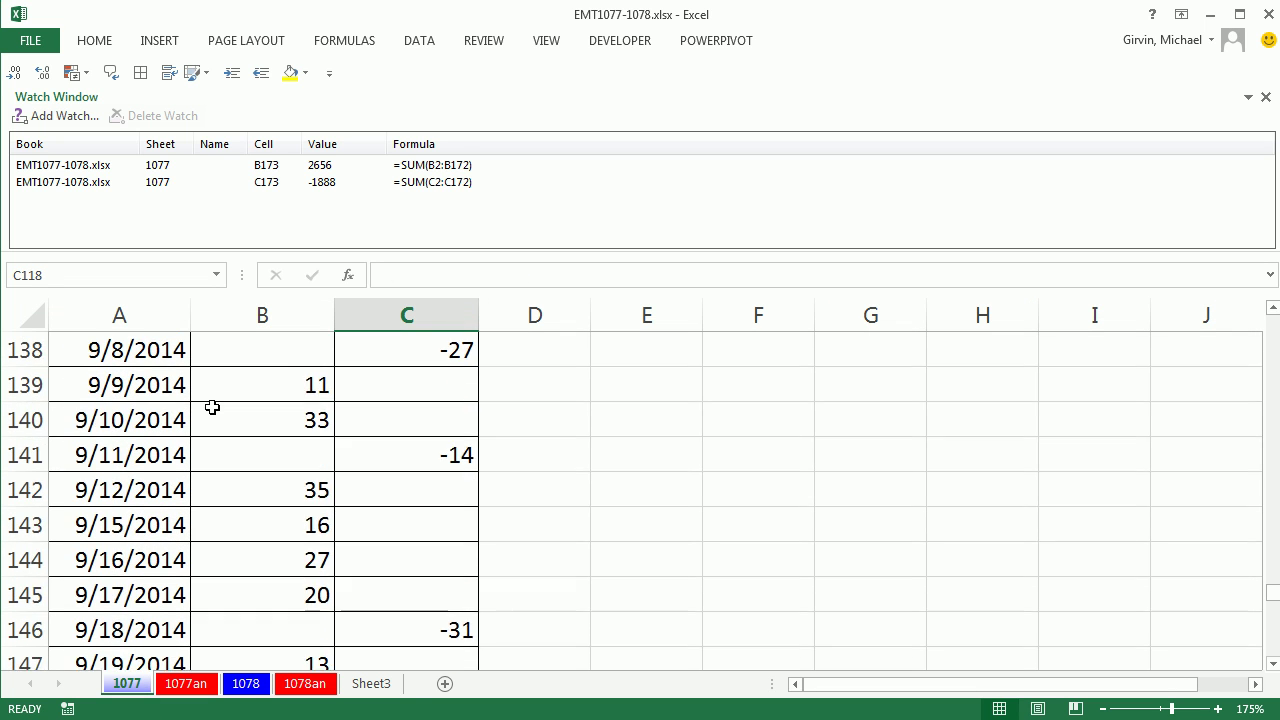
scroll(212, 407, up, 1)
scroll(212, 407, down, 2)
drag(266, 380, 276, 492)
text(=)
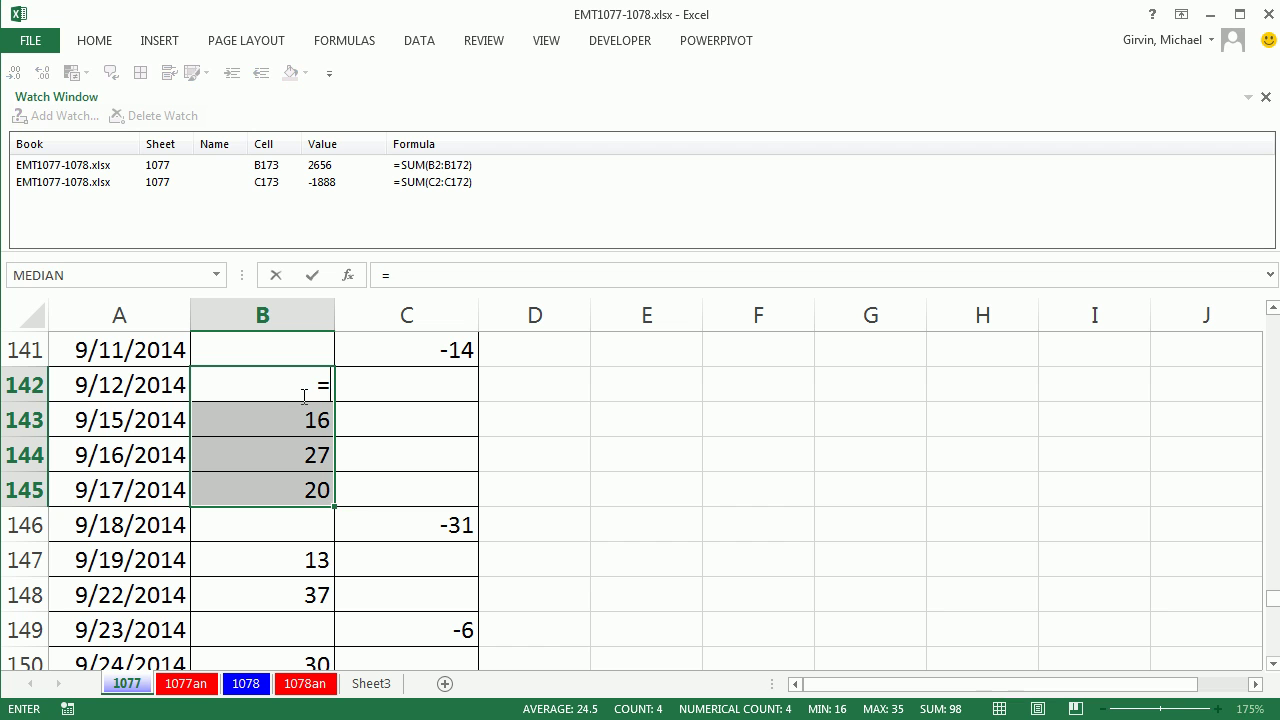
key(alt+Tab)
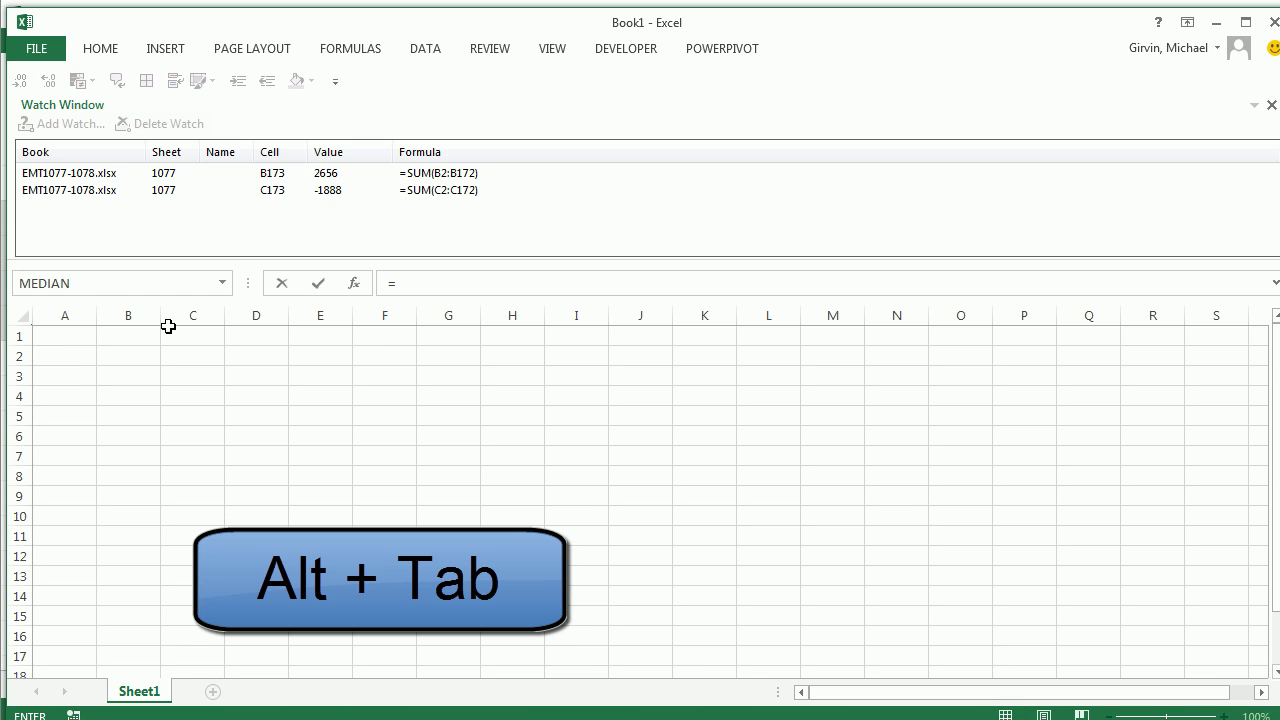
click(85, 338)
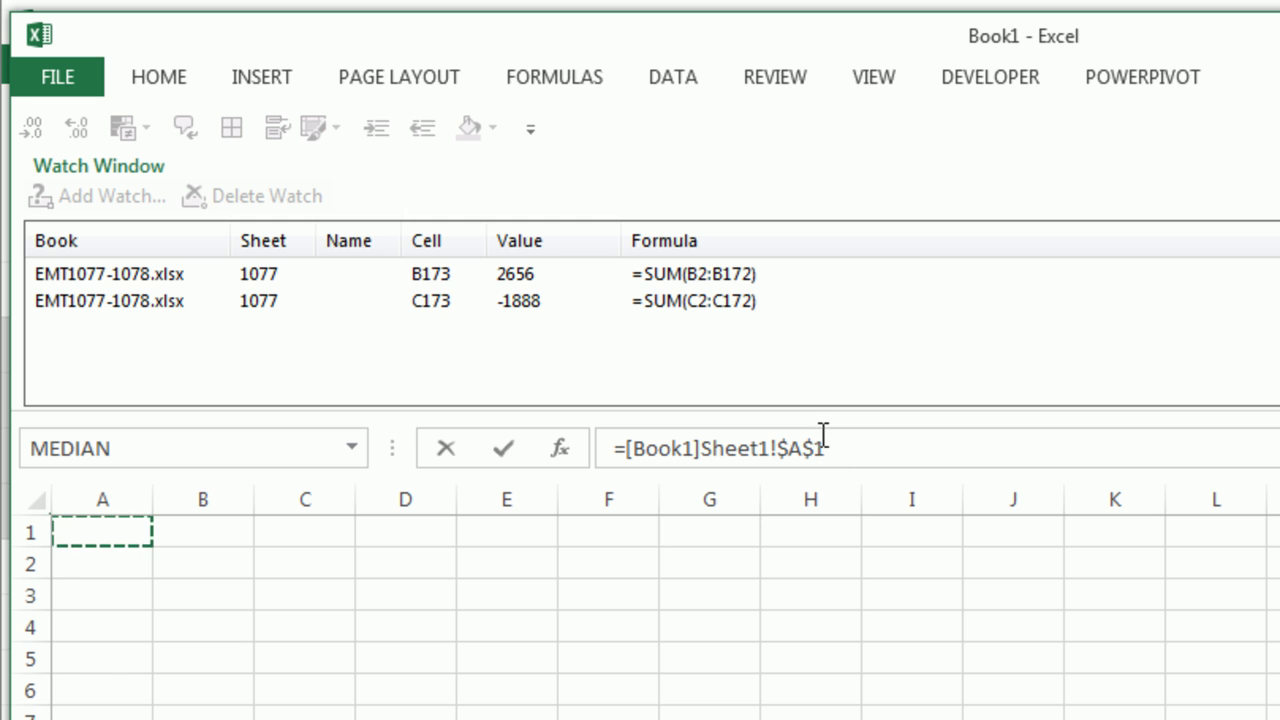
Make the Book1 reference fully relative and enter the formula =[Book1]Sheet1!A1 into all of the selected cells B142:B145
click(826, 449)
key(F4)
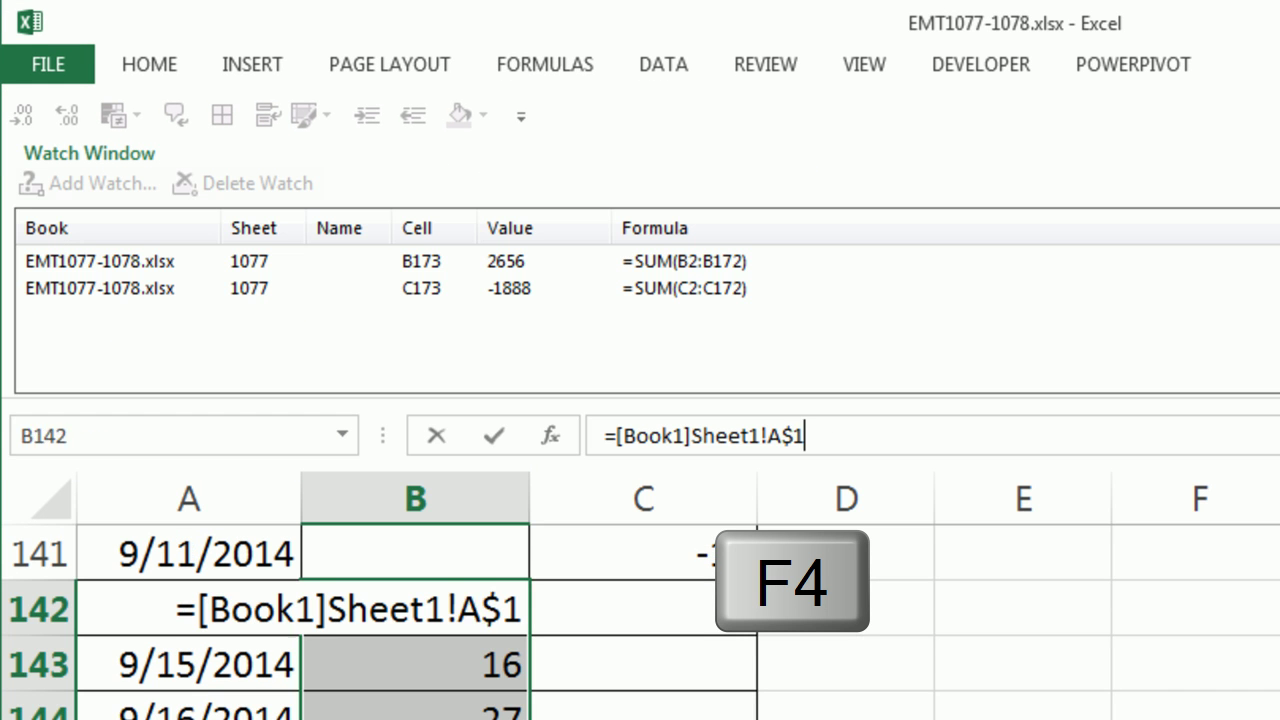
key(F4)
key(F4)
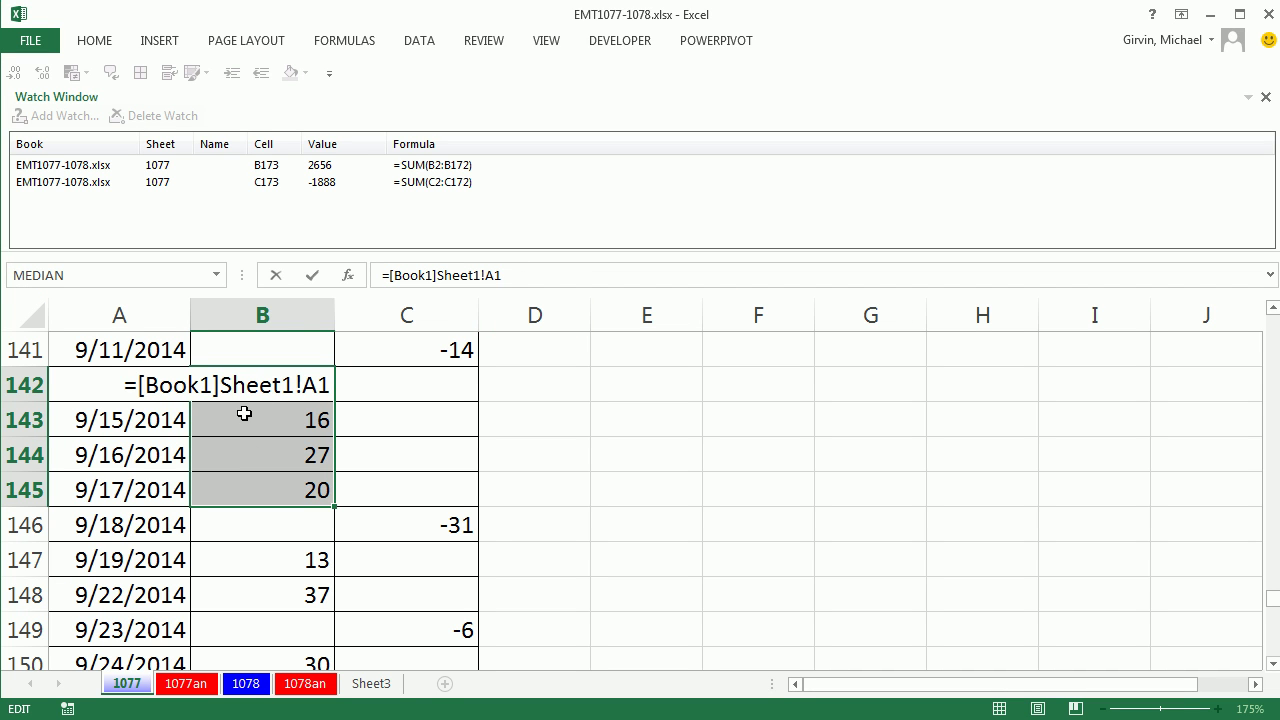
key(ctrl+Return)
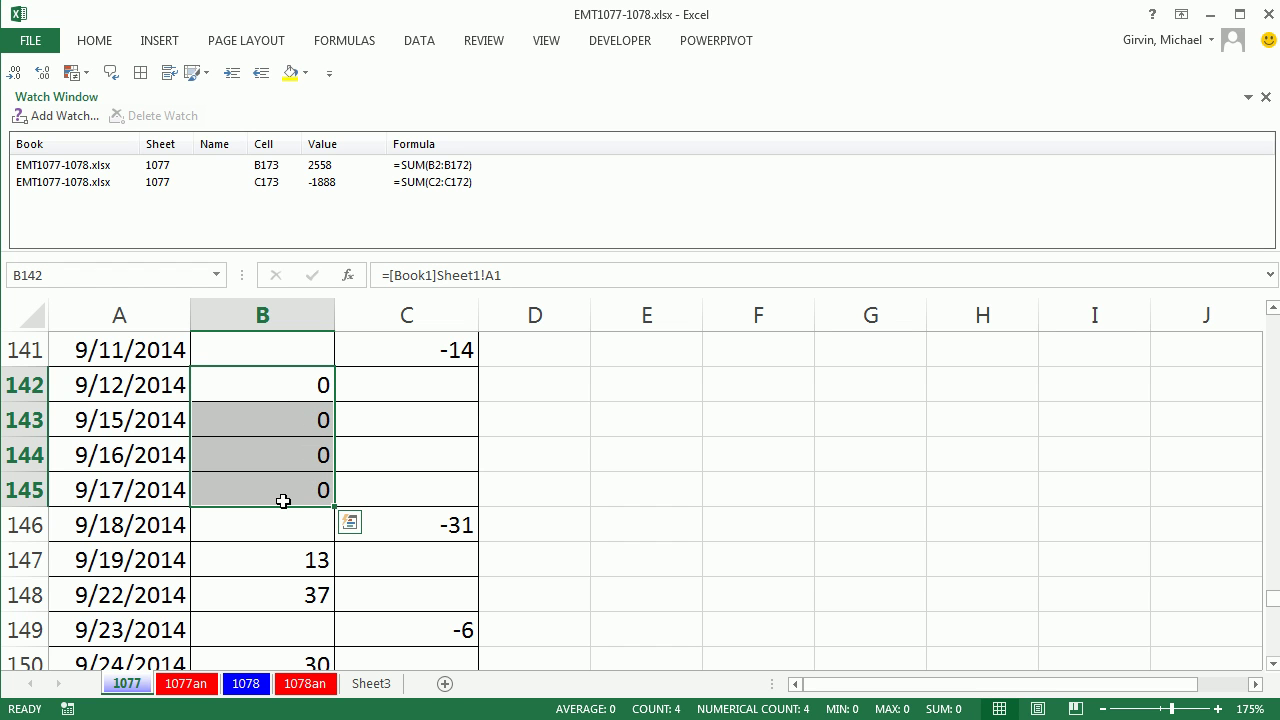
Switch to Book1 and enter 25, 26, 50 and 12 in cells A1 to A4 of Sheet1
key(ctrl+Tab)
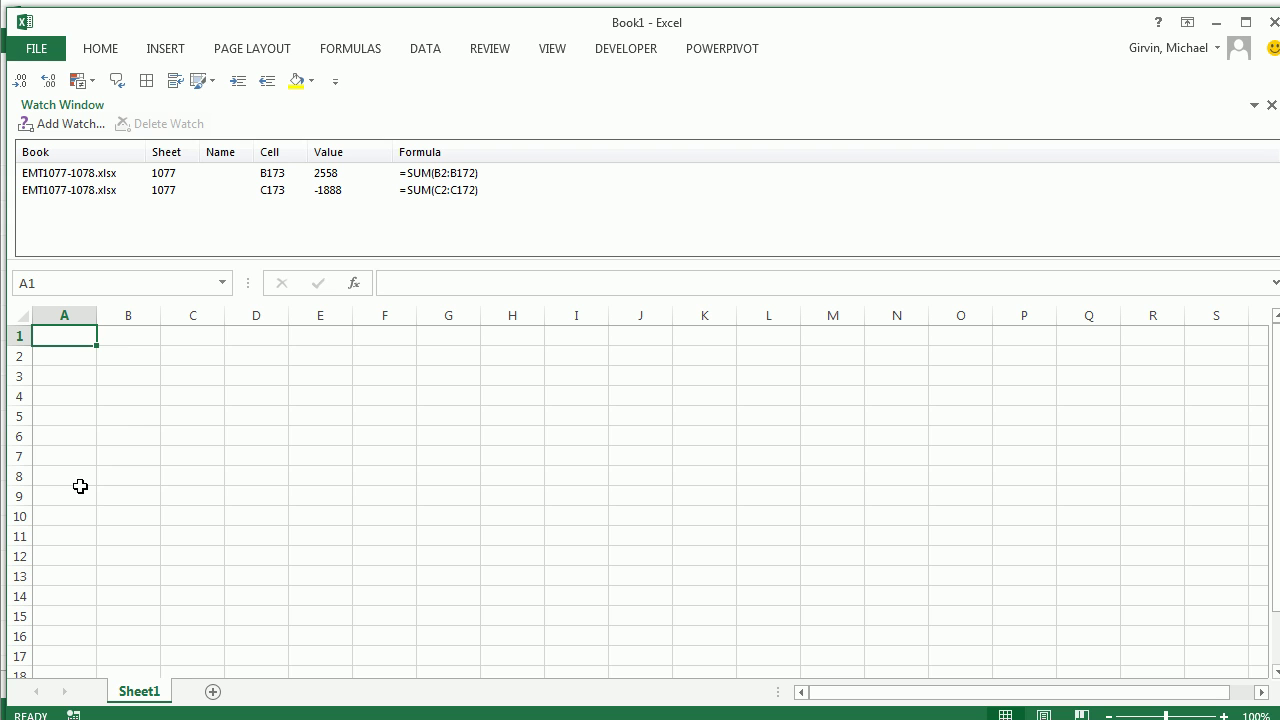
text(25)
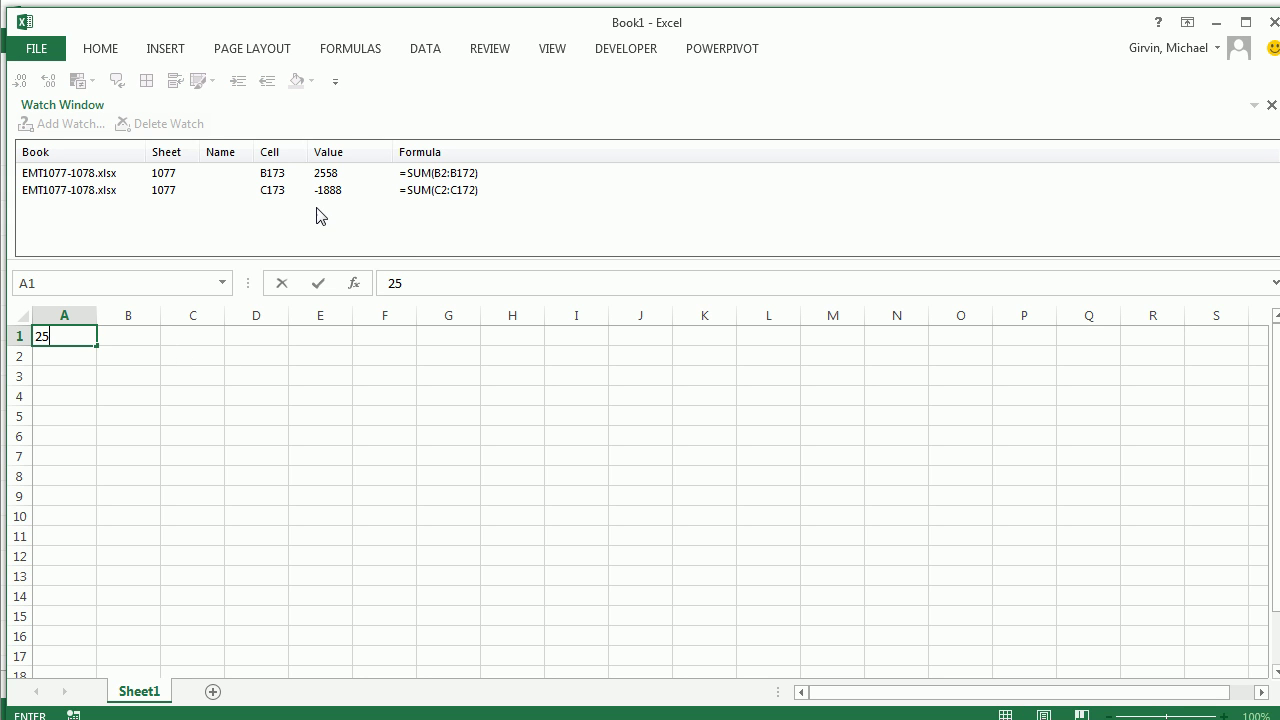
key(Return)
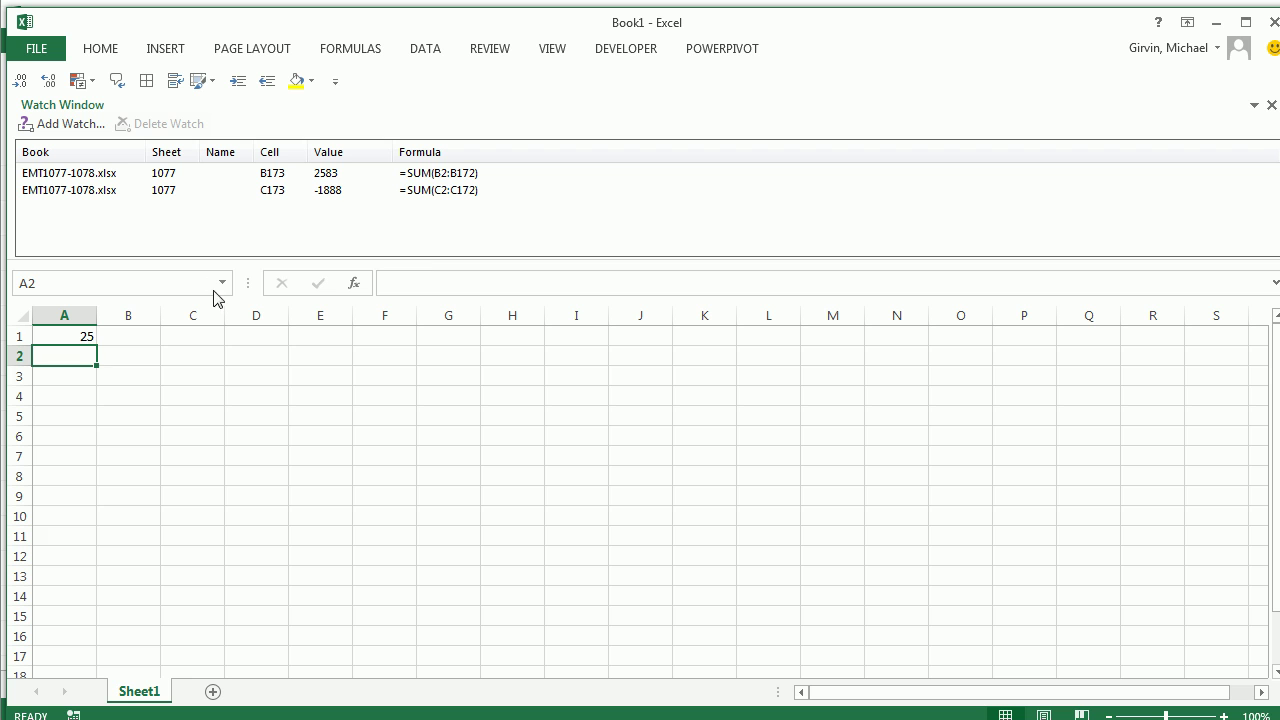
text(26)
key(Return)
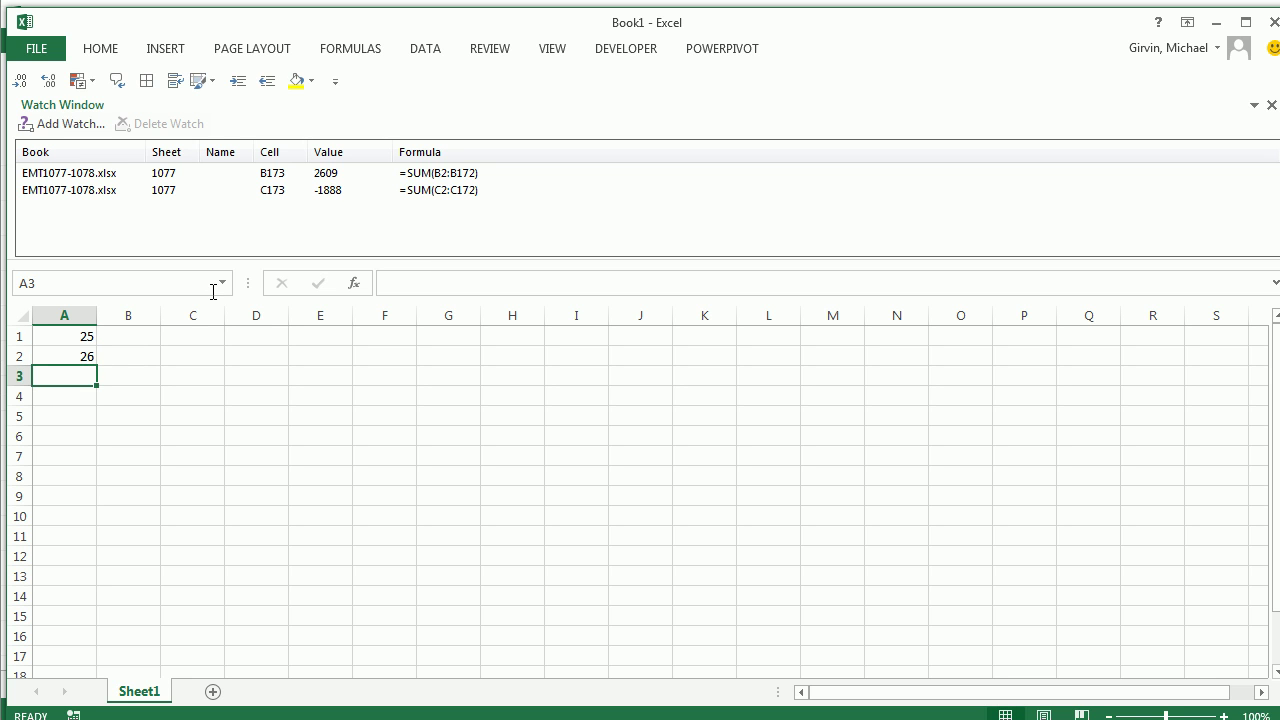
text(50)
key(Return)
text(12)
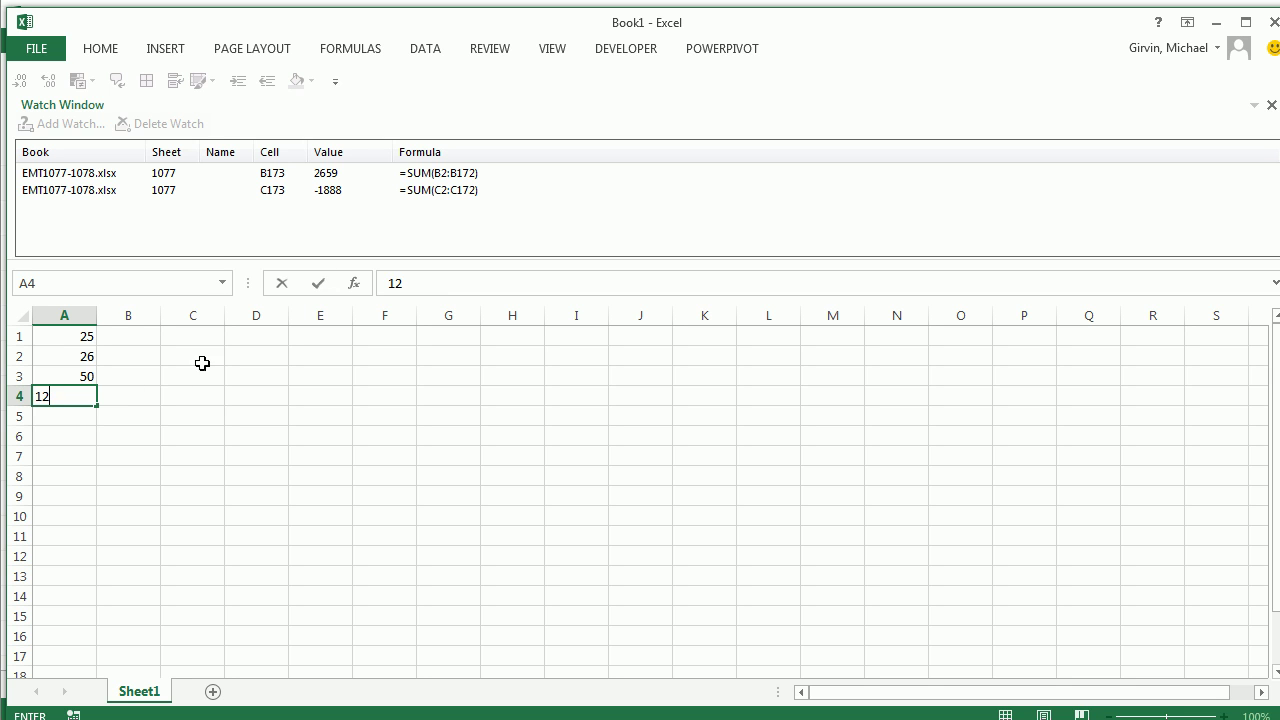
key(Return)
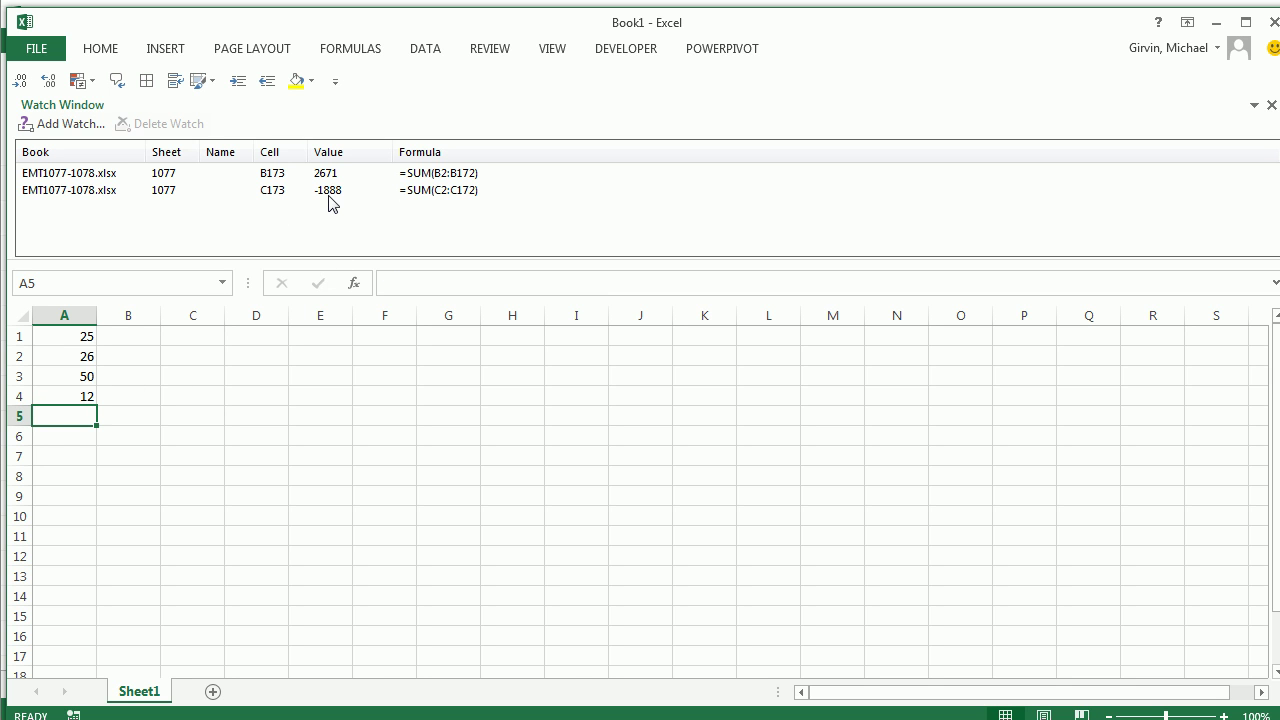
Check the linked values in B142:B145 on sheet 1077, view the Watch Window from sheet 1078, and return to Book1
key(alt+Tab)
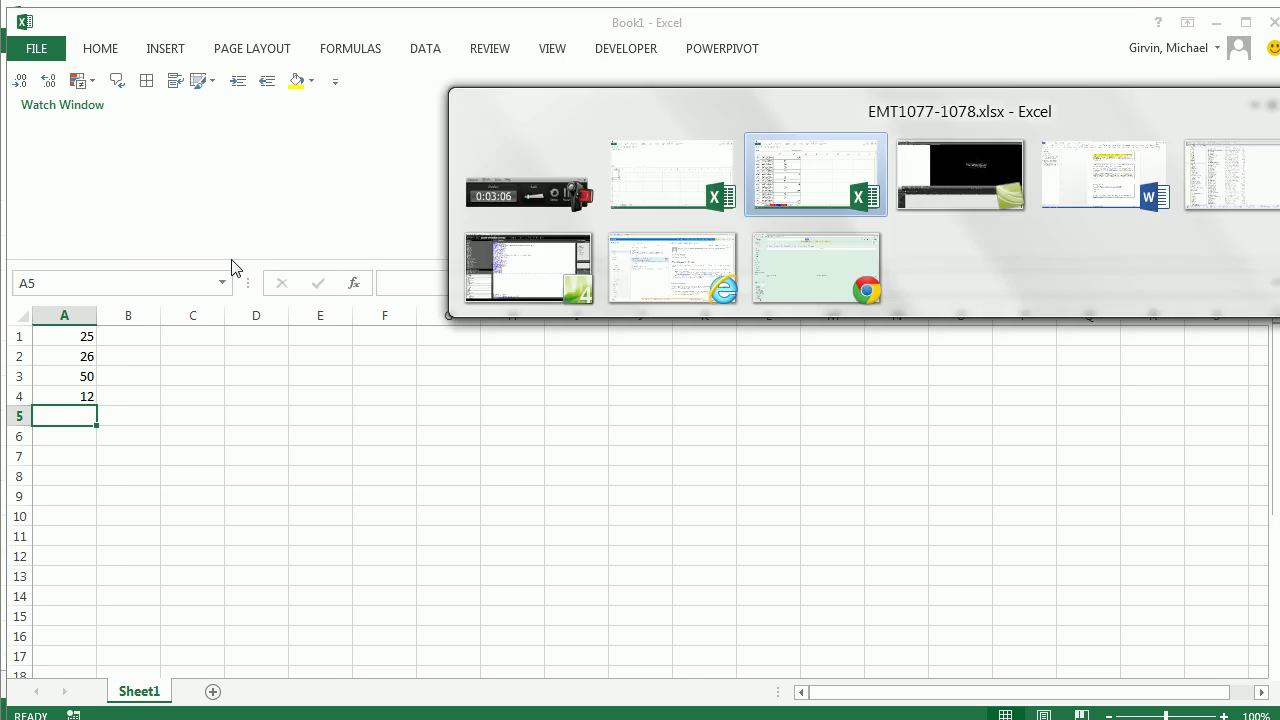
drag(257, 509, 133, 462)
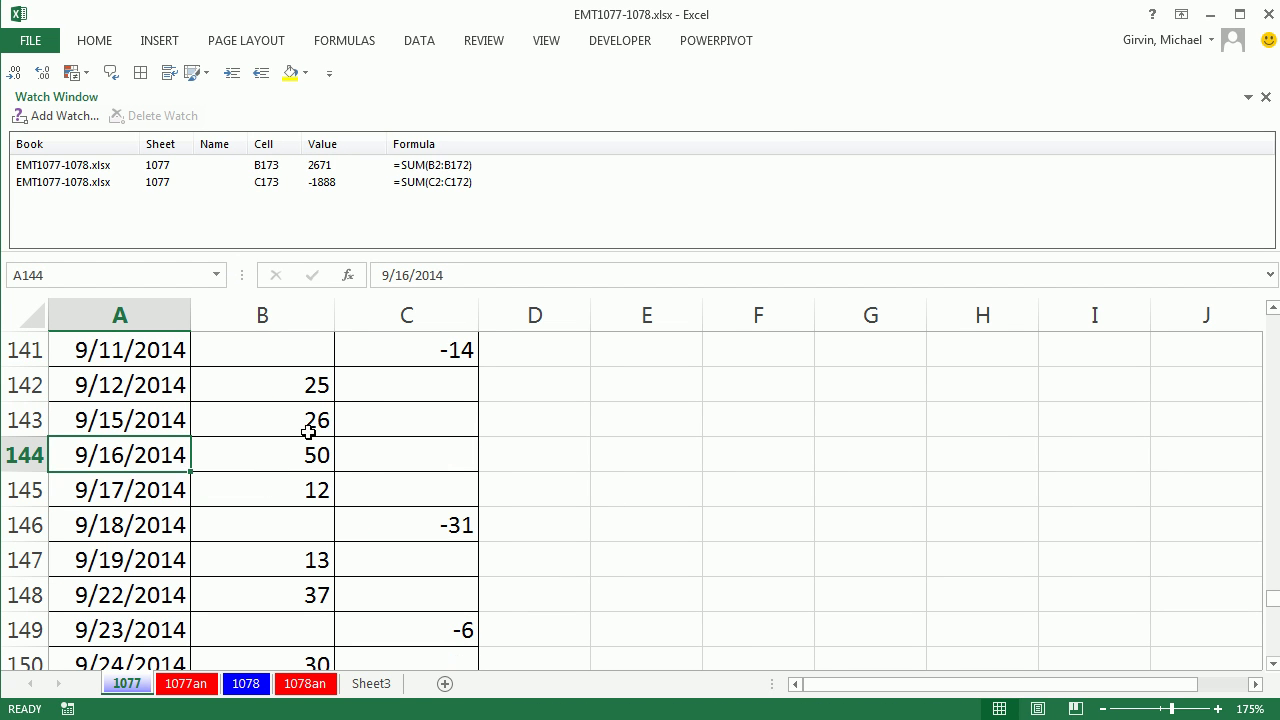
click(246, 683)
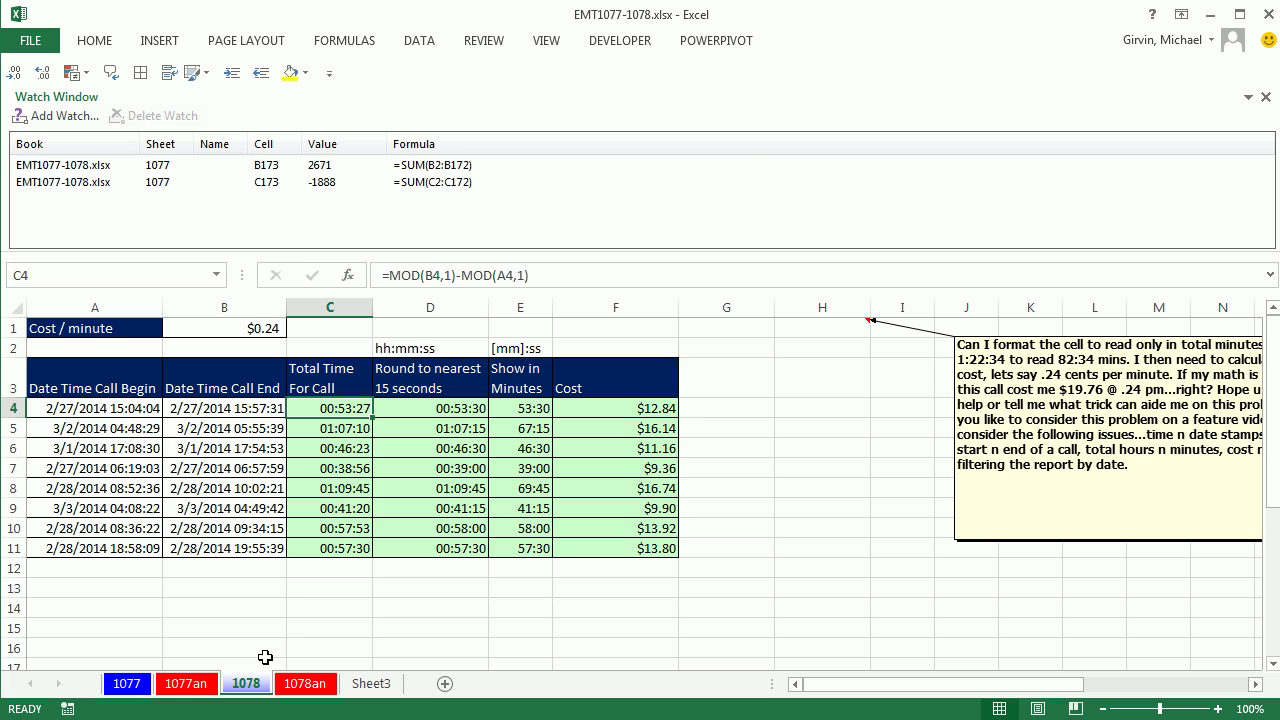
key(alt+Tab)
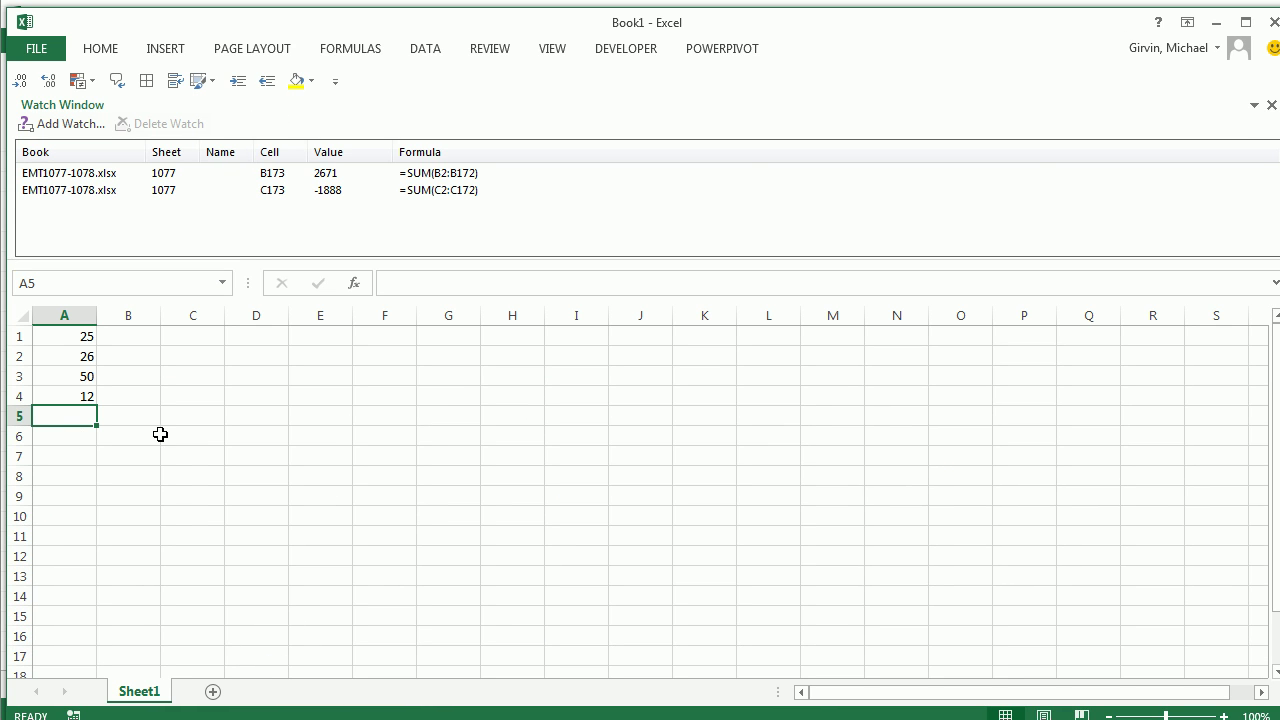